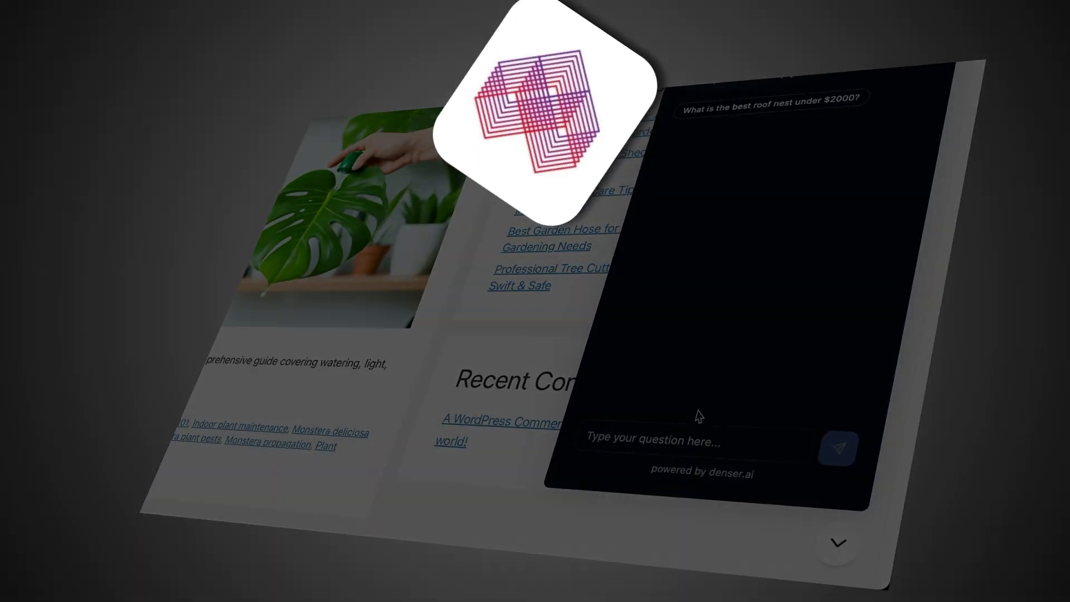
# Show the chatbot's website embed code and pick an image file for its icon.
pyautogui.click(721, 534)
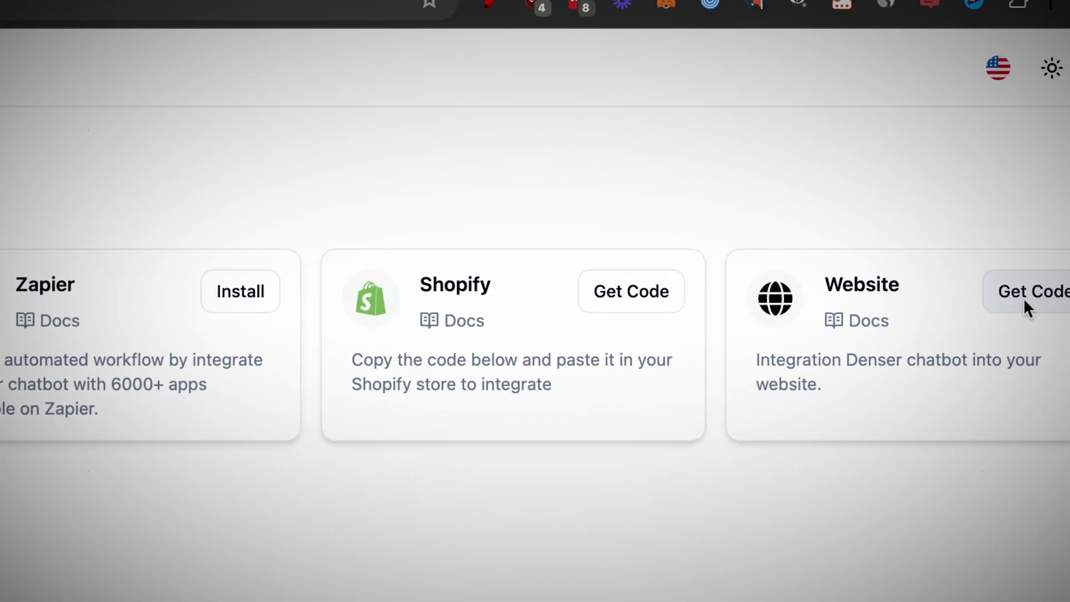
pyautogui.click(1026, 297)
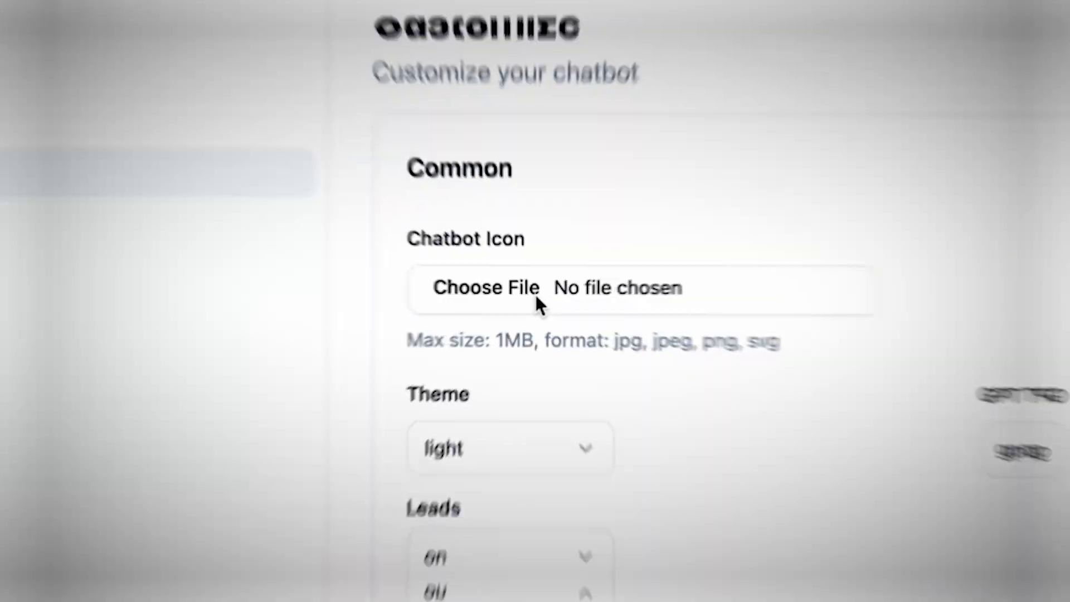
pyautogui.click(536, 294)
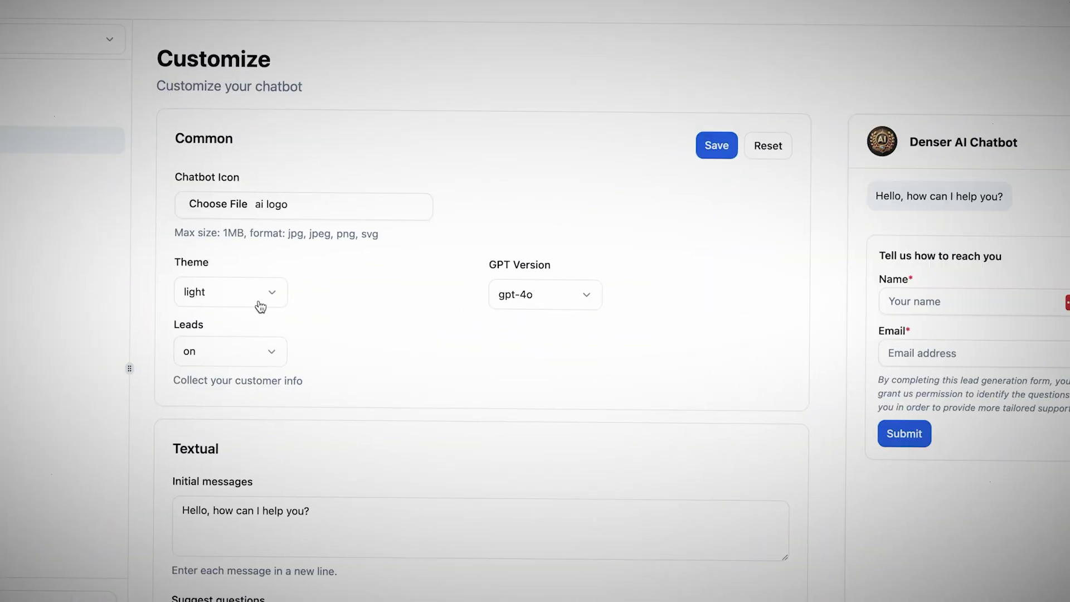
# Switch the chatbot theme to dark, then to customize, and open the chatbot on the WordPress page.
pyautogui.click(217, 289)
pyautogui.click(236, 357)
pyautogui.click(212, 304)
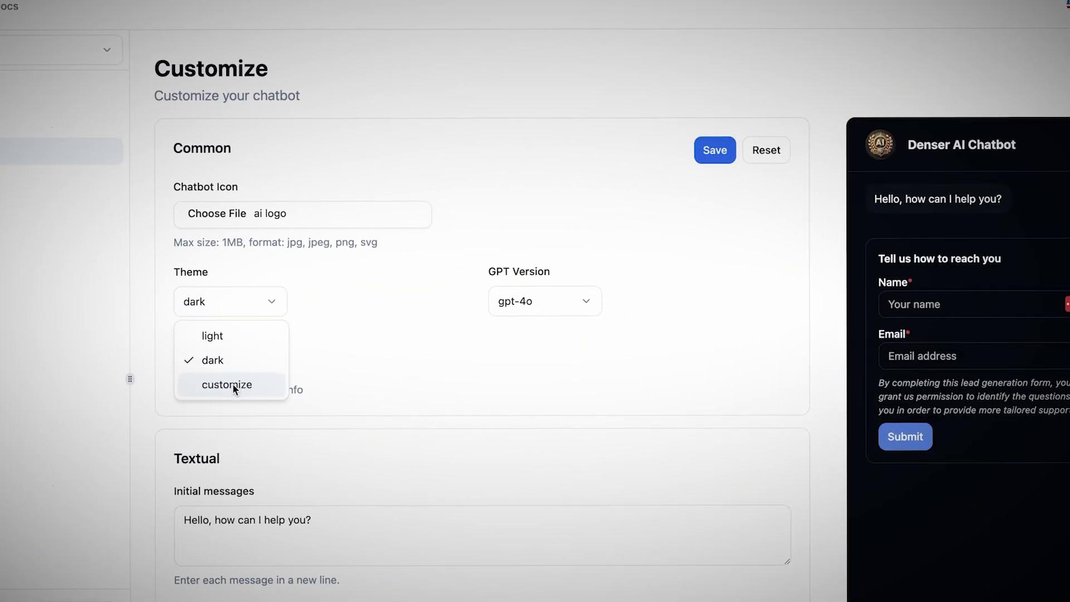
pyautogui.click(232, 383)
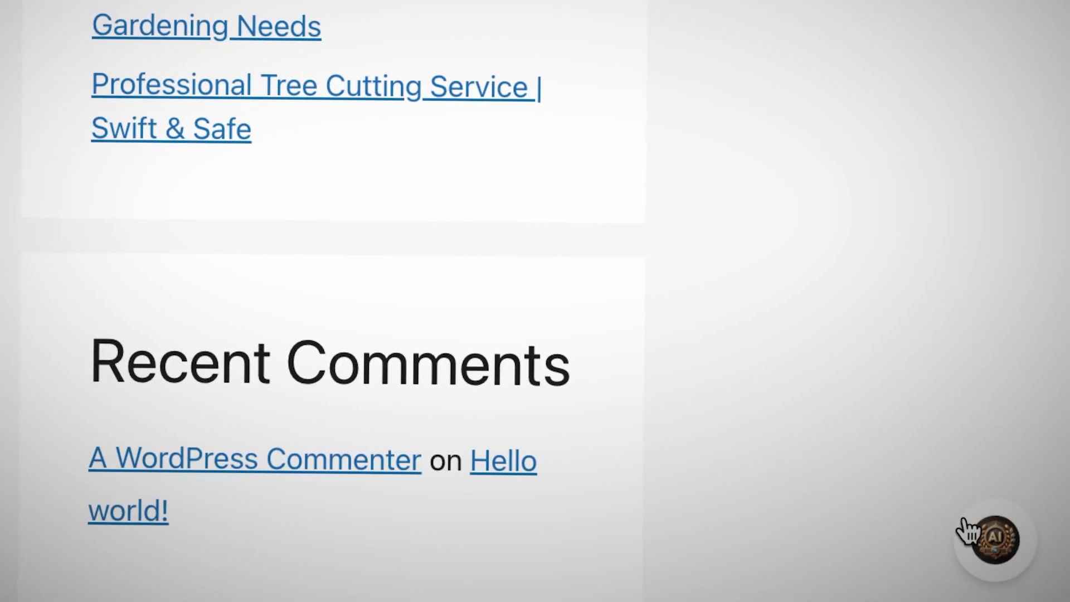
pyautogui.click(967, 526)
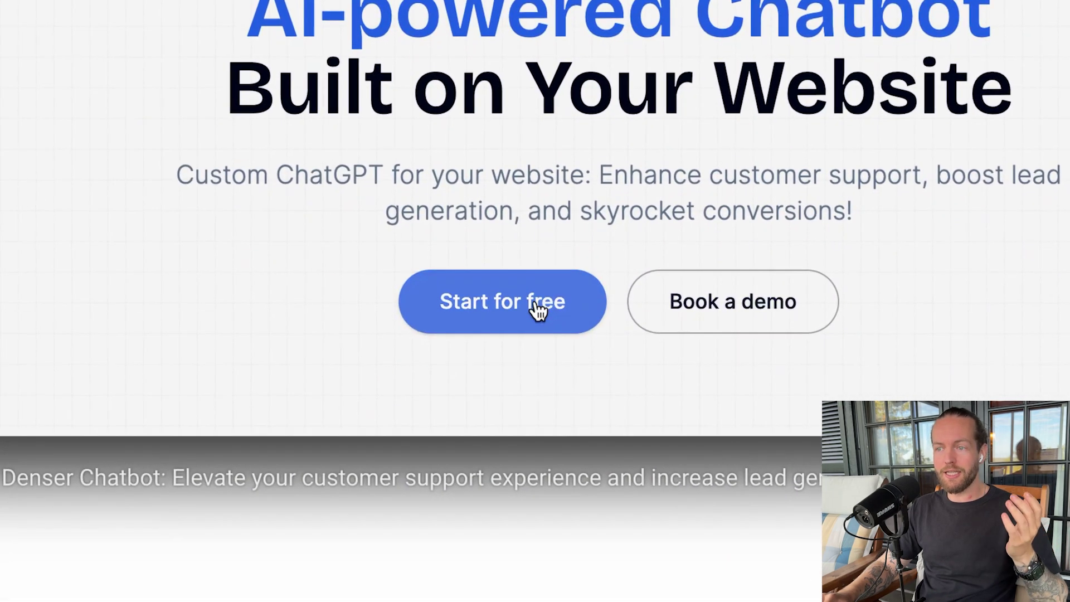
# Start a free Denser AI account and reach the Chatbots dashboard listing the roofnest.com bot.
pyautogui.click(535, 306)
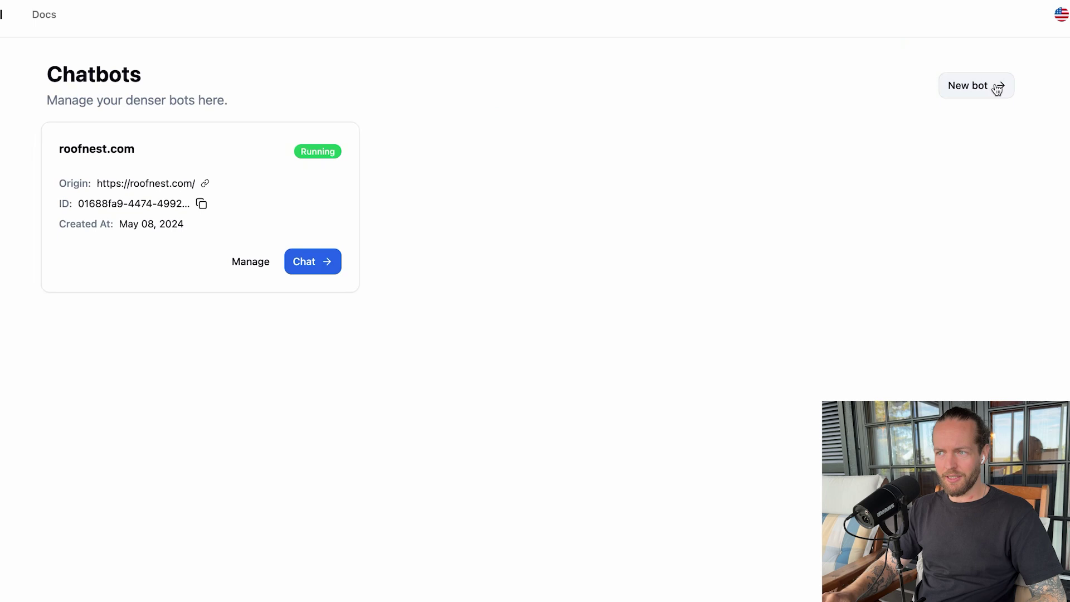
# Start a new chatbot and look at its FILES source option.
pyautogui.click(997, 87)
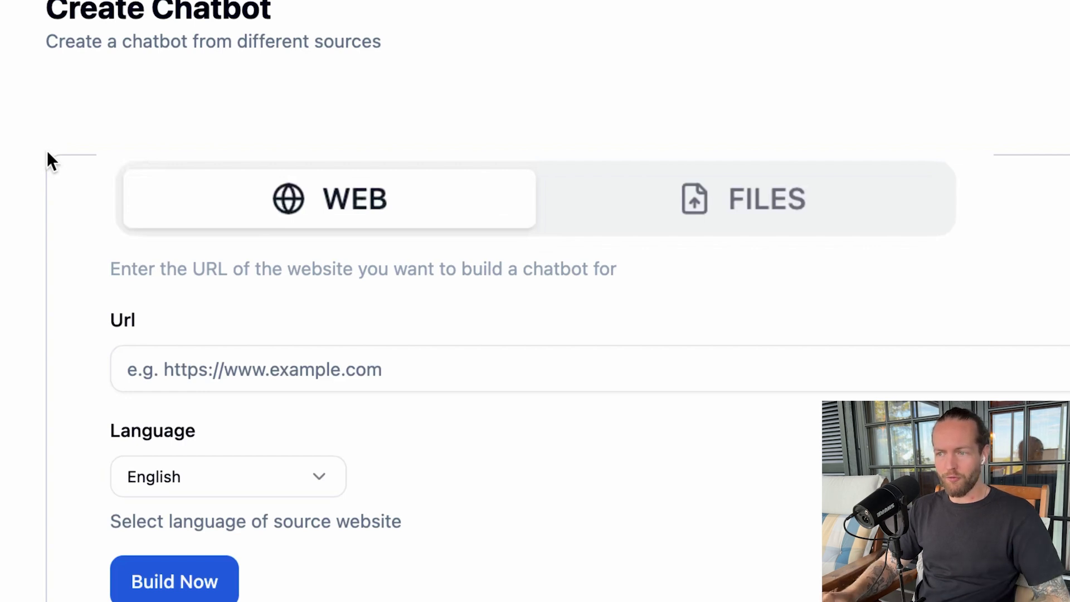
pyautogui.click(744, 199)
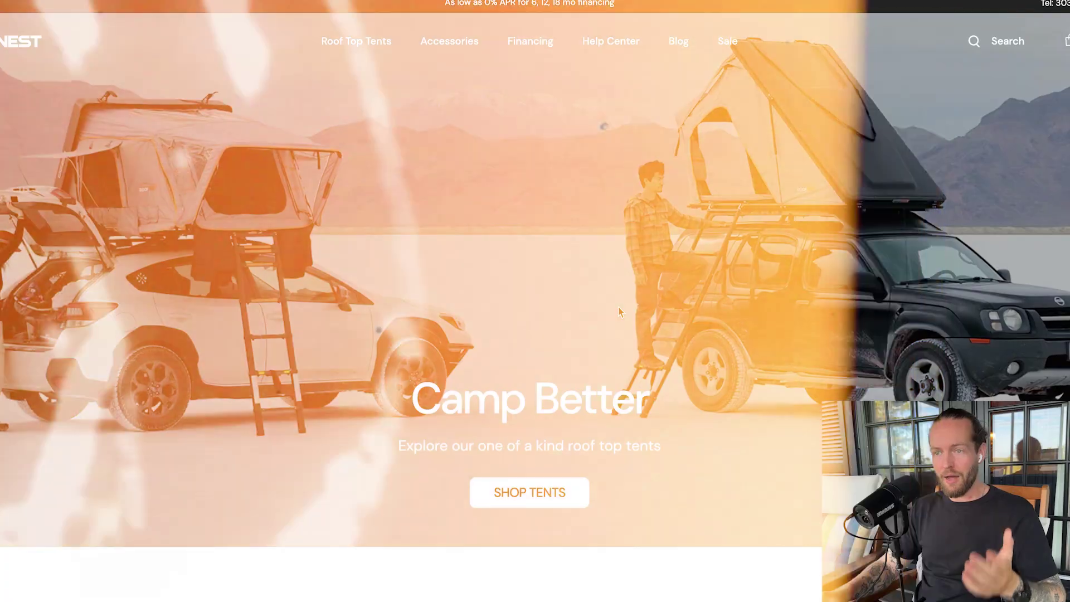
pyautogui.scroll(-6, 621, 312)
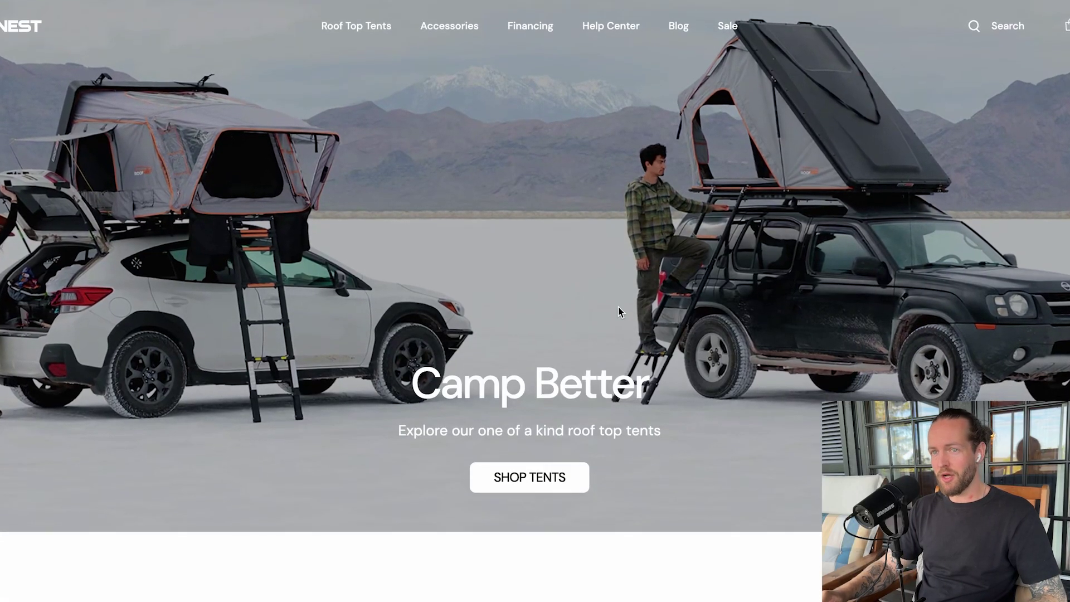
pyautogui.scroll(-2, 621, 312)
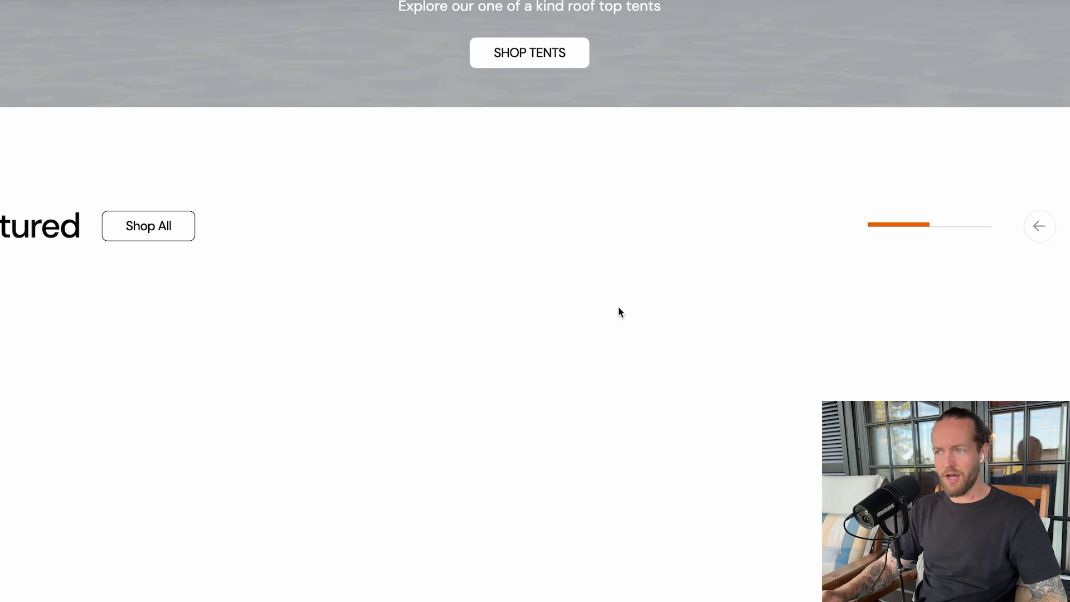
pyautogui.scroll(-4, 620, 312)
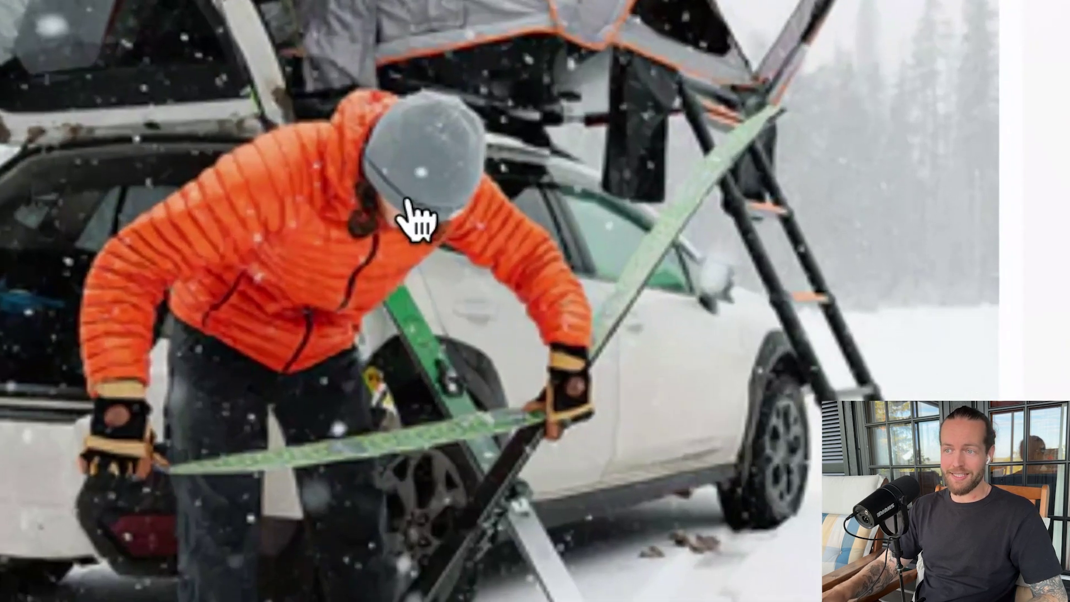
pyautogui.scroll(-5, 621, 457)
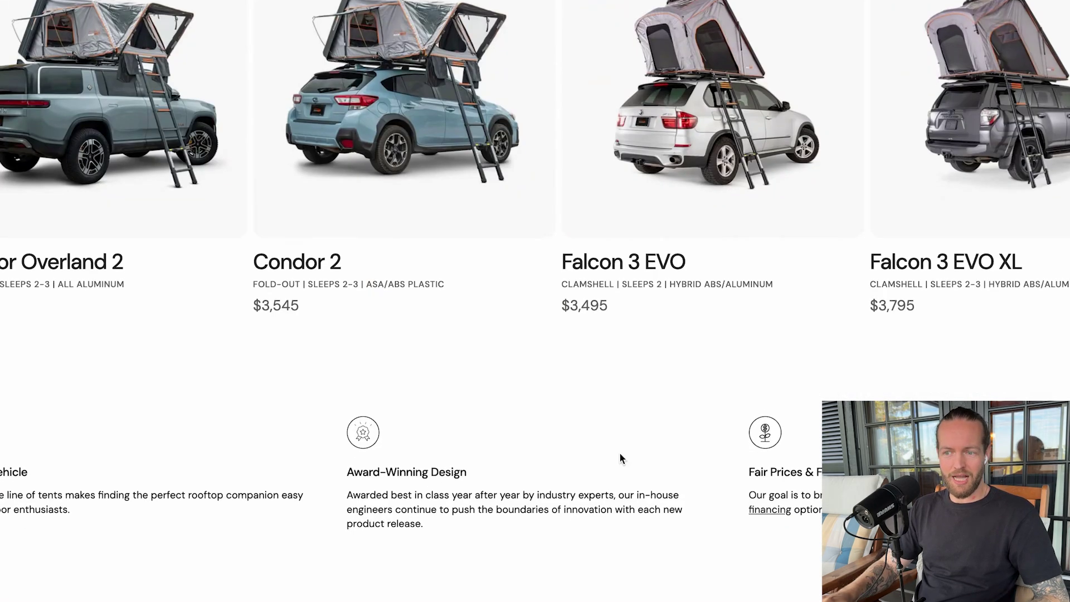
pyautogui.scroll(-12, 620, 458)
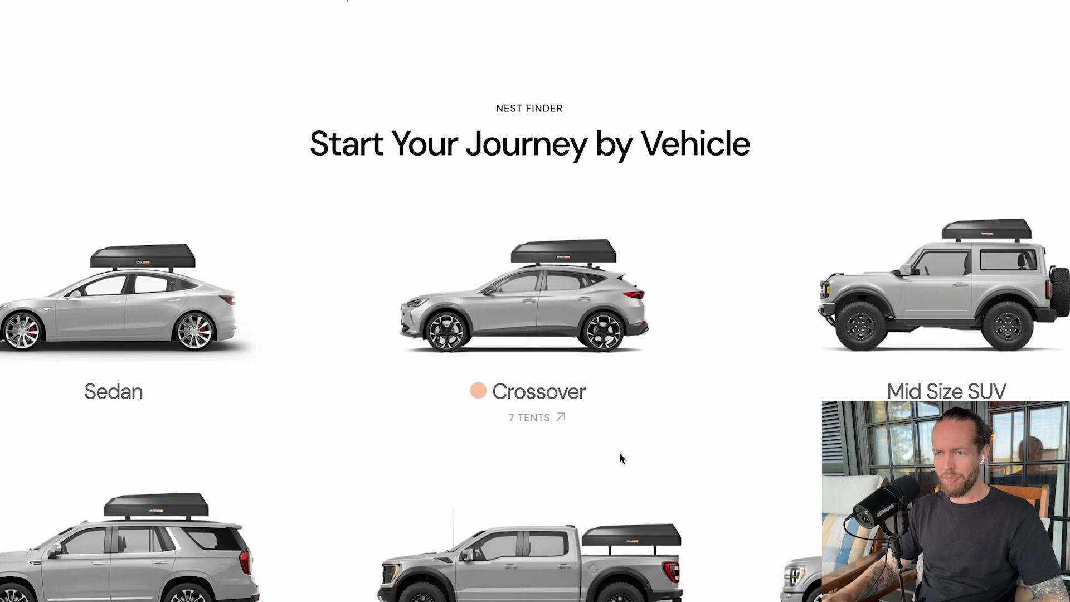
pyautogui.scroll(1, 620, 453)
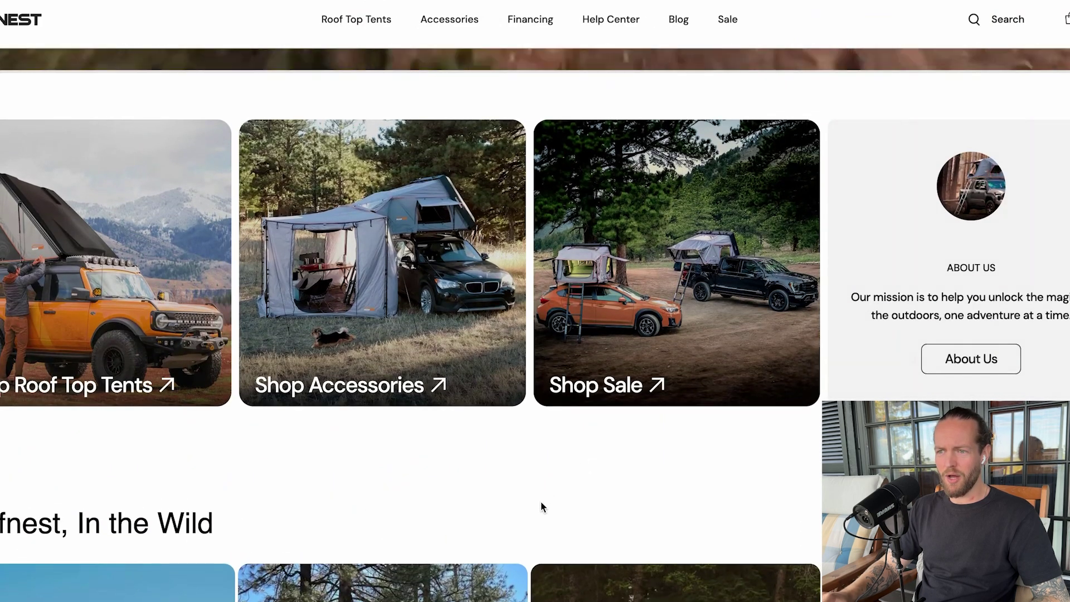
pyautogui.scroll(-2, 530, 527)
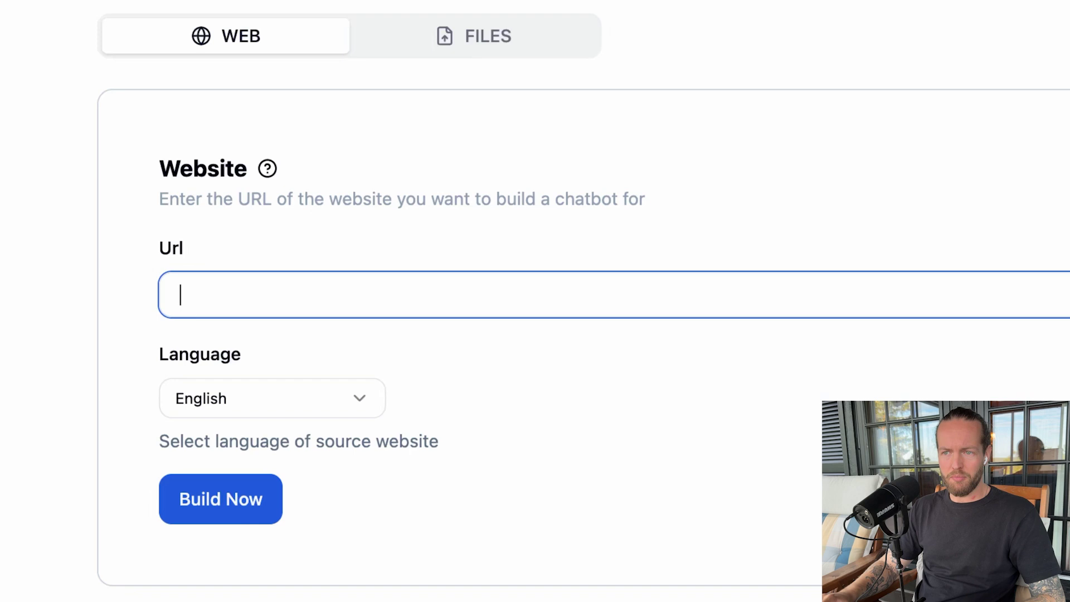
pyautogui.press('super+Left')
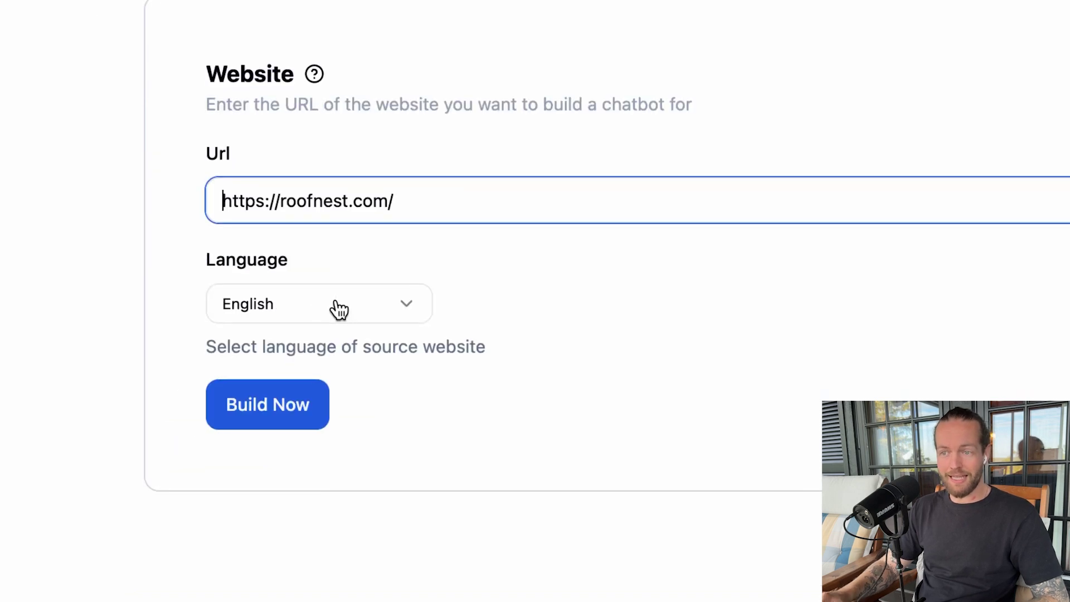
pyautogui.scroll(-3, 336, 306)
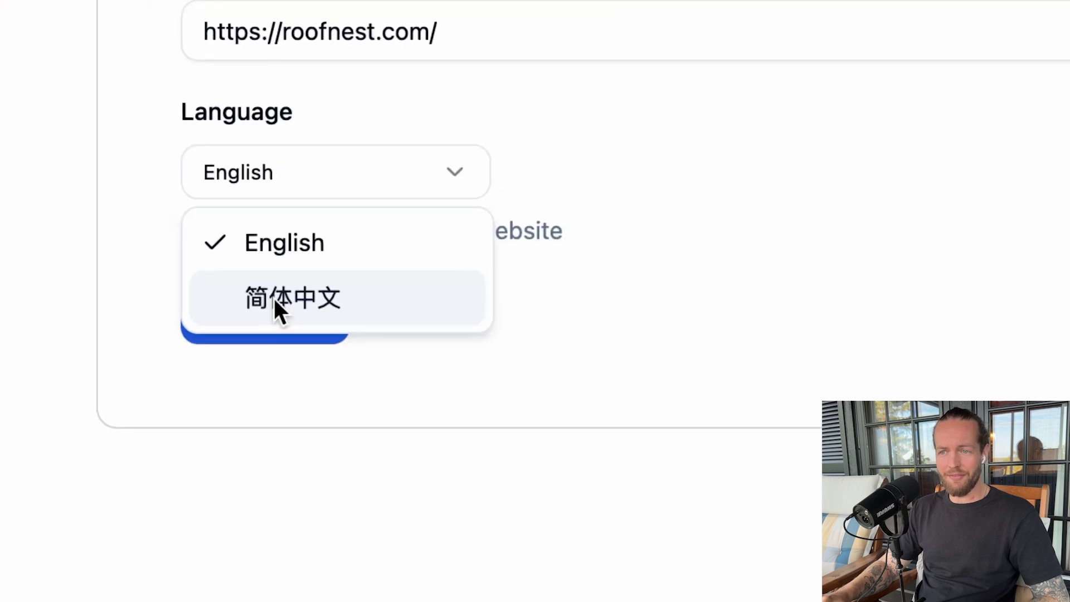
pyautogui.press('Escape')
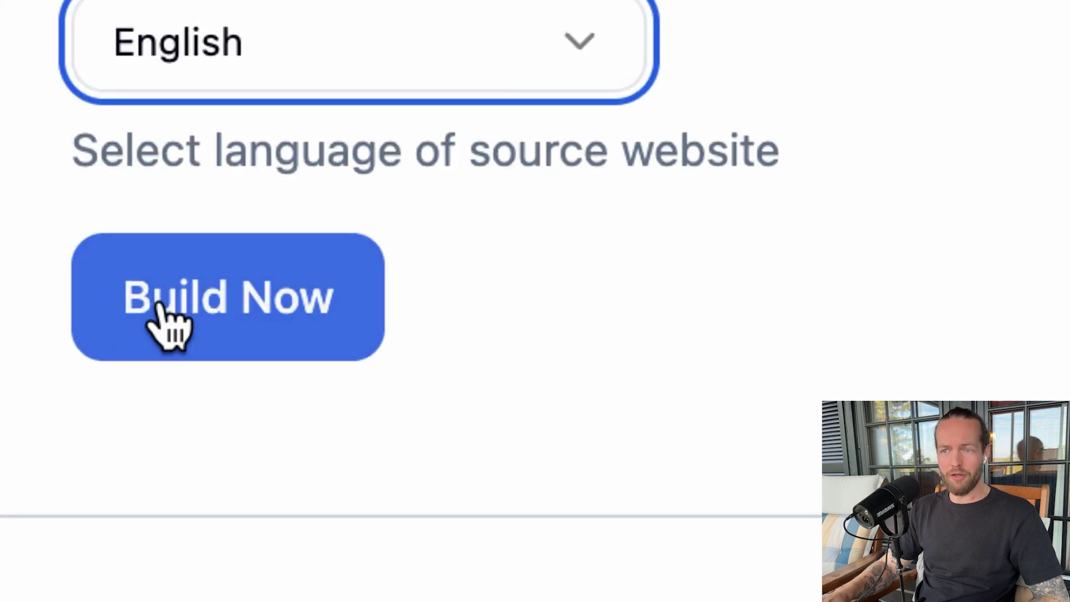
pyautogui.click(161, 306)
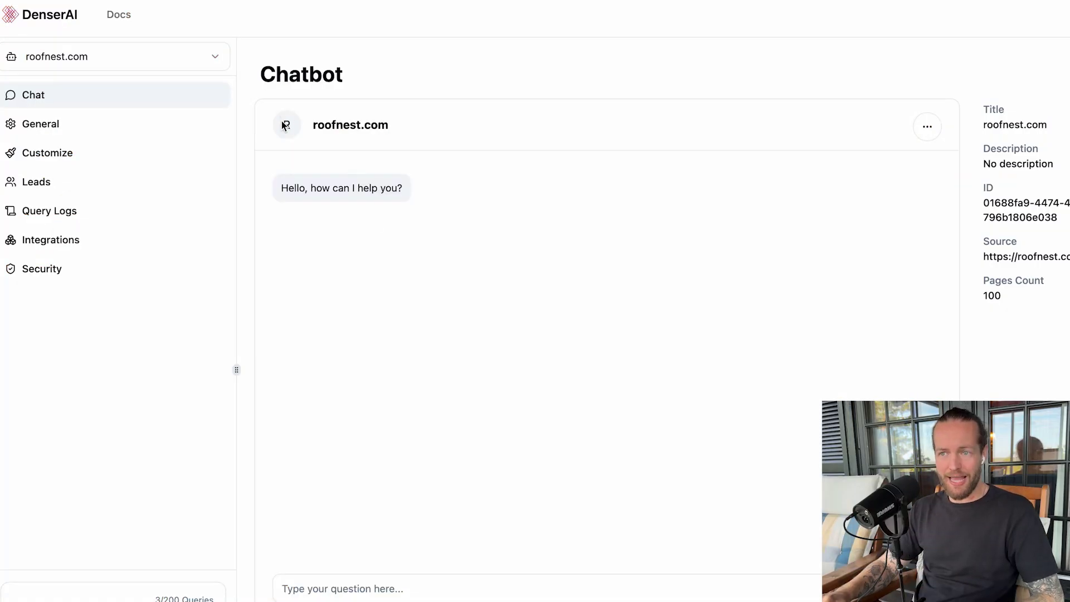
# Clear stray text selections and bring up the chatbot's Customize settings.
pyautogui.click(482, 240)
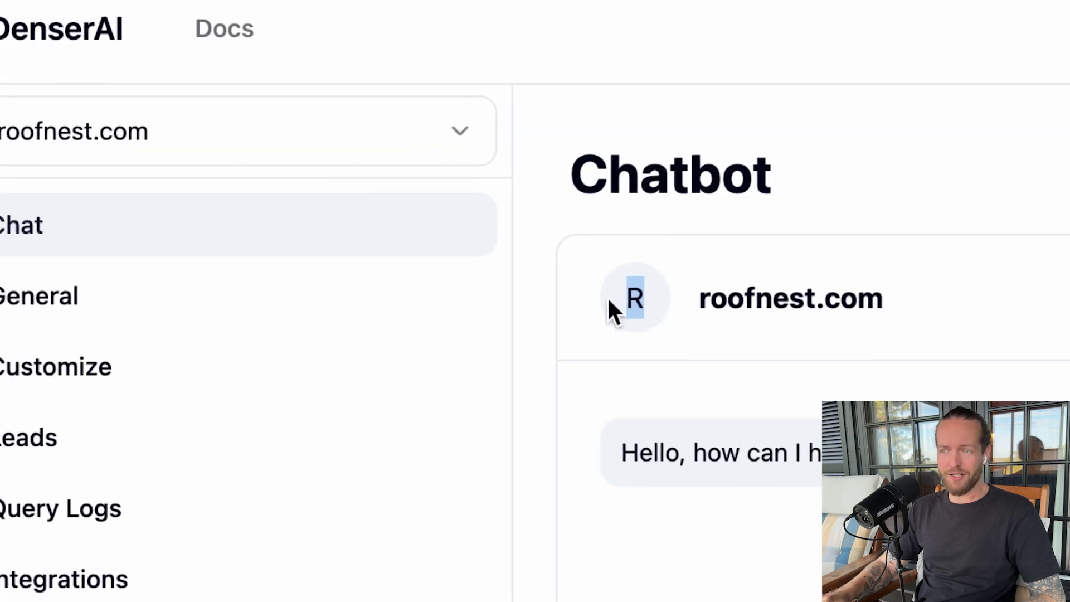
pyautogui.doubleClick(609, 301)
pyautogui.click(609, 302)
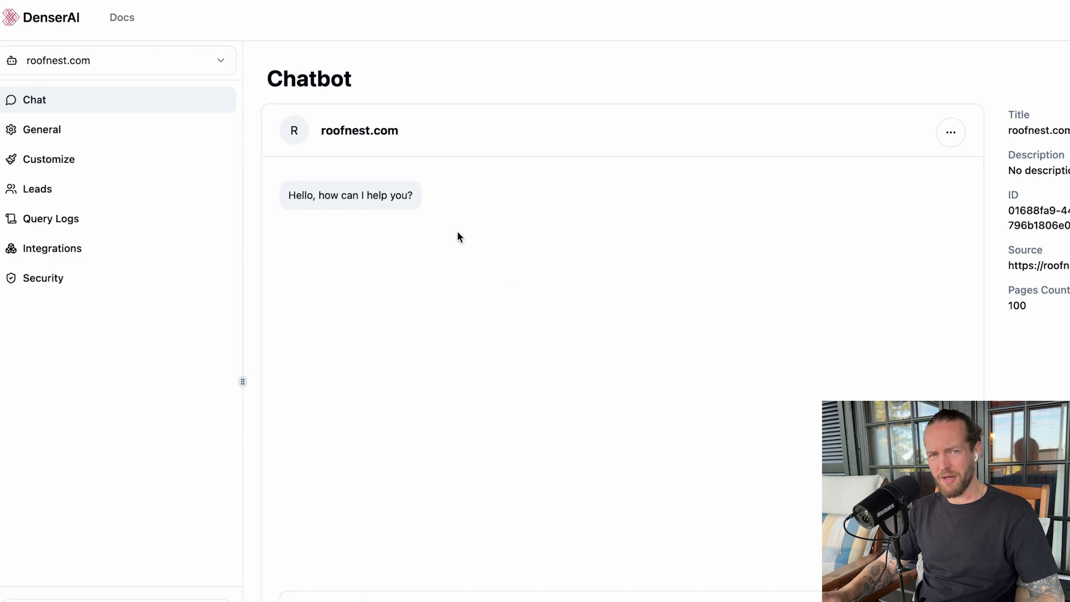
pyautogui.click(35, 168)
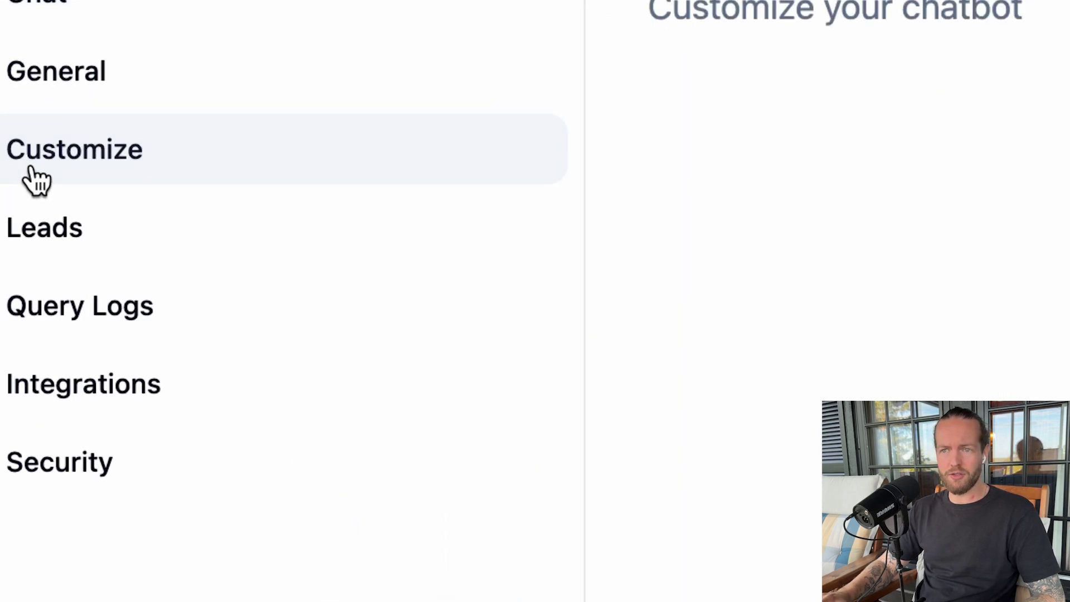
pyautogui.scroll(-3, 506, 374)
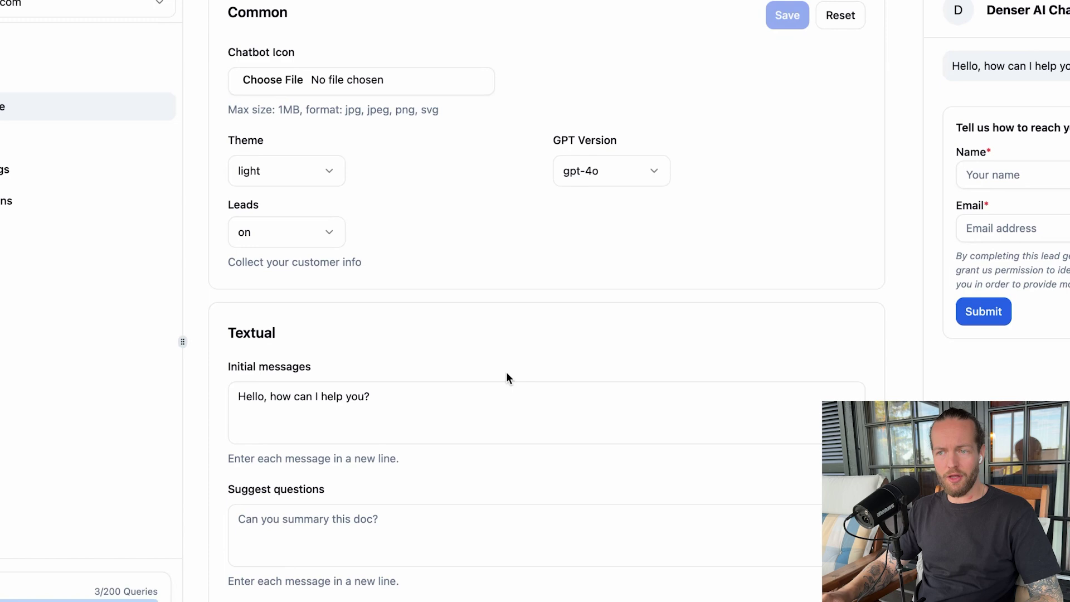
pyautogui.scroll(5, 506, 373)
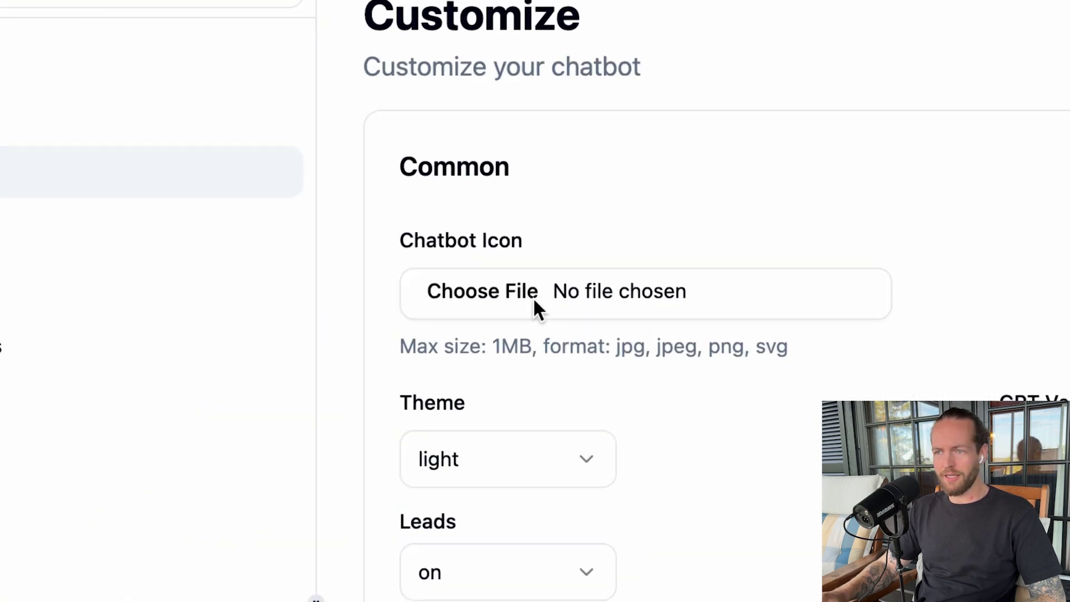
# Use the 'ai logo' image as the chatbot icon and set the theme to customize.
pyautogui.click(532, 297)
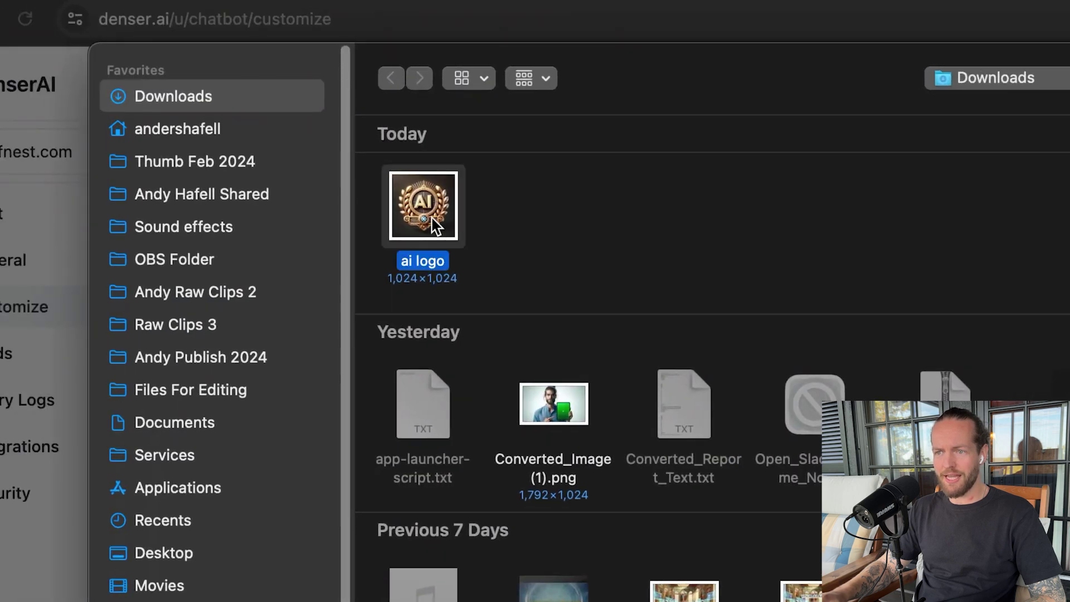
pyautogui.press('Return')
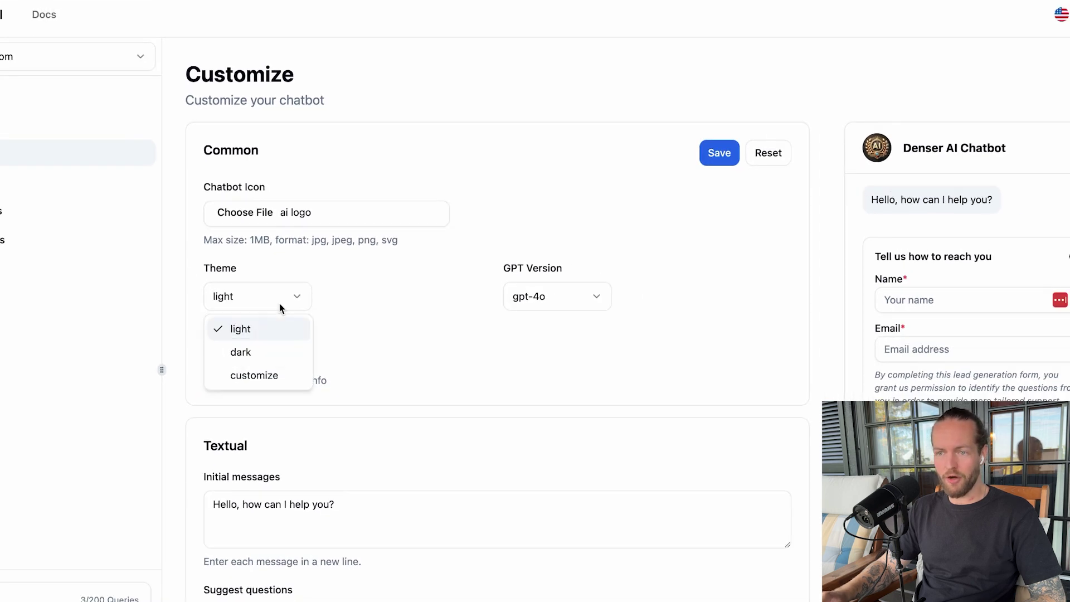
pyautogui.click(265, 354)
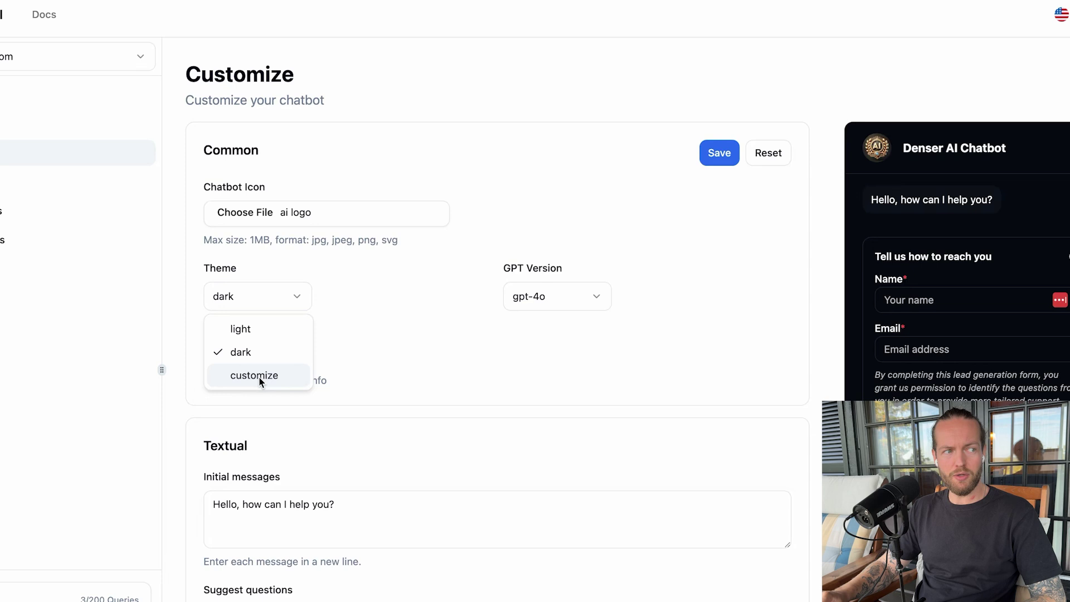
pyautogui.click(259, 376)
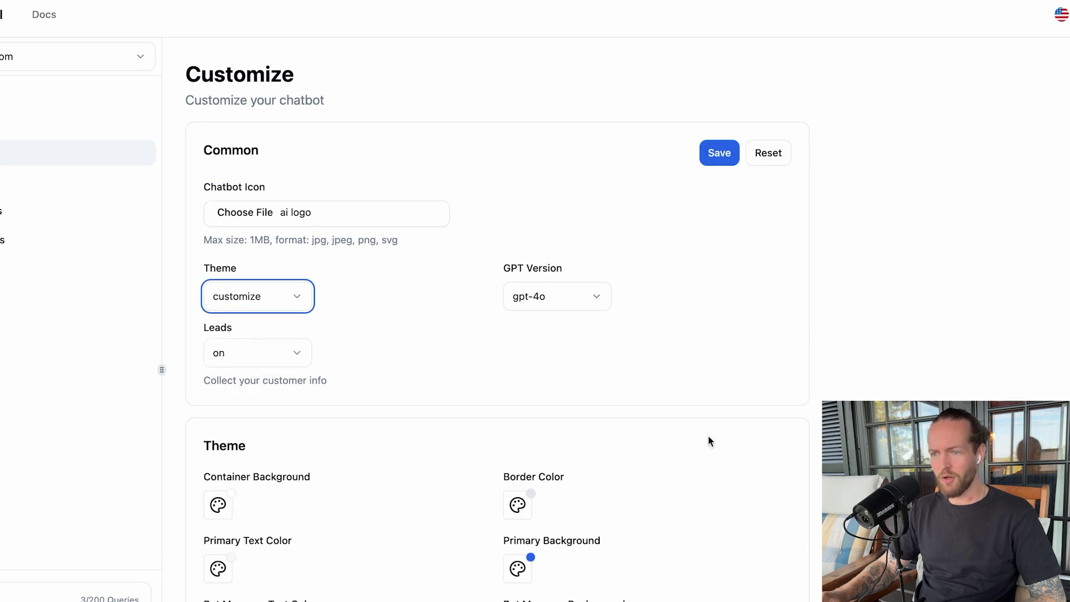
pyautogui.scroll(-4, 710, 440)
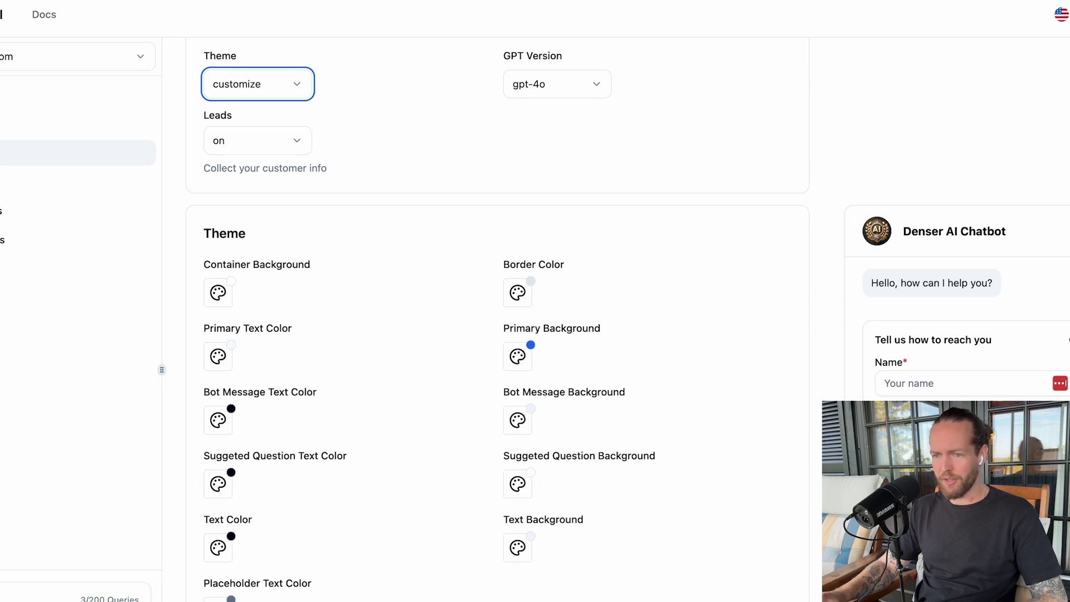
pyautogui.scroll(3, 676, 507)
pyautogui.click(300, 244)
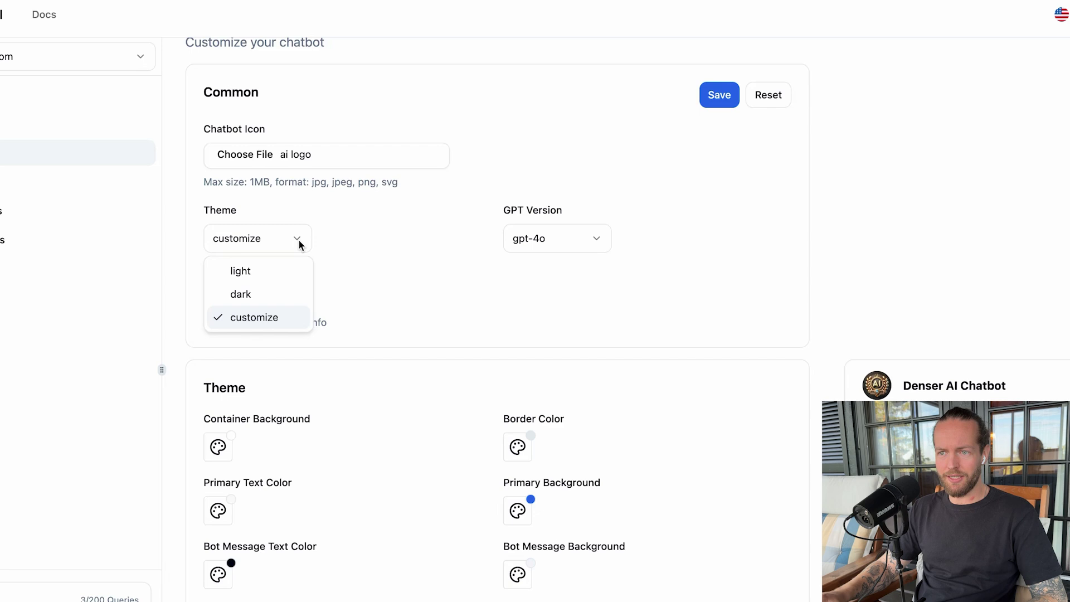
# Set the theme back to light, keep gpt-4o, and switch lead collection on.
pyautogui.click(260, 271)
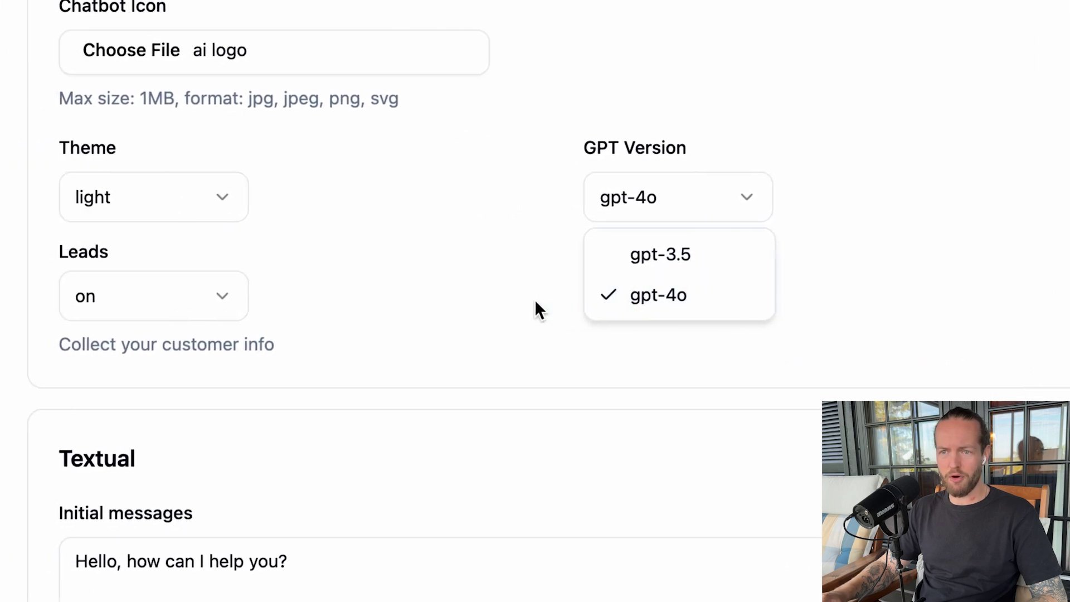
pyautogui.click(535, 310)
pyautogui.click(235, 296)
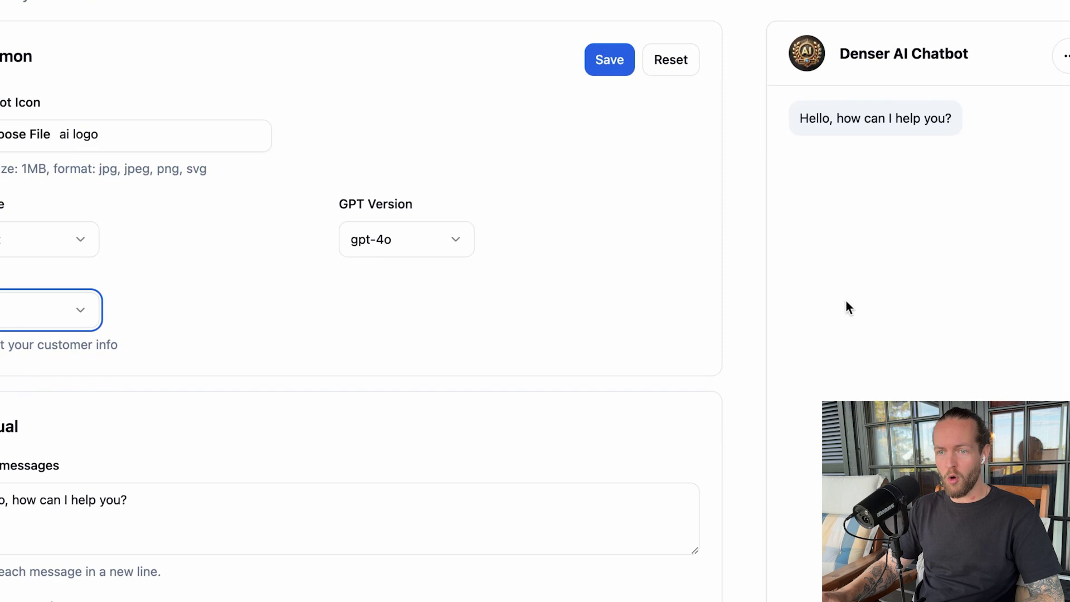
pyautogui.click(396, 306)
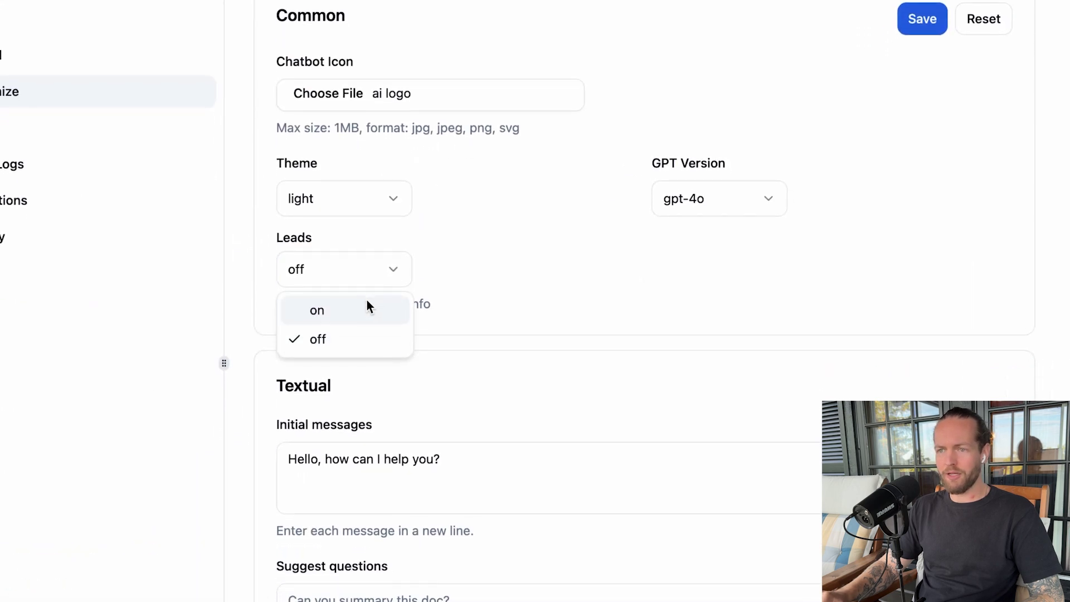
pyautogui.click(369, 340)
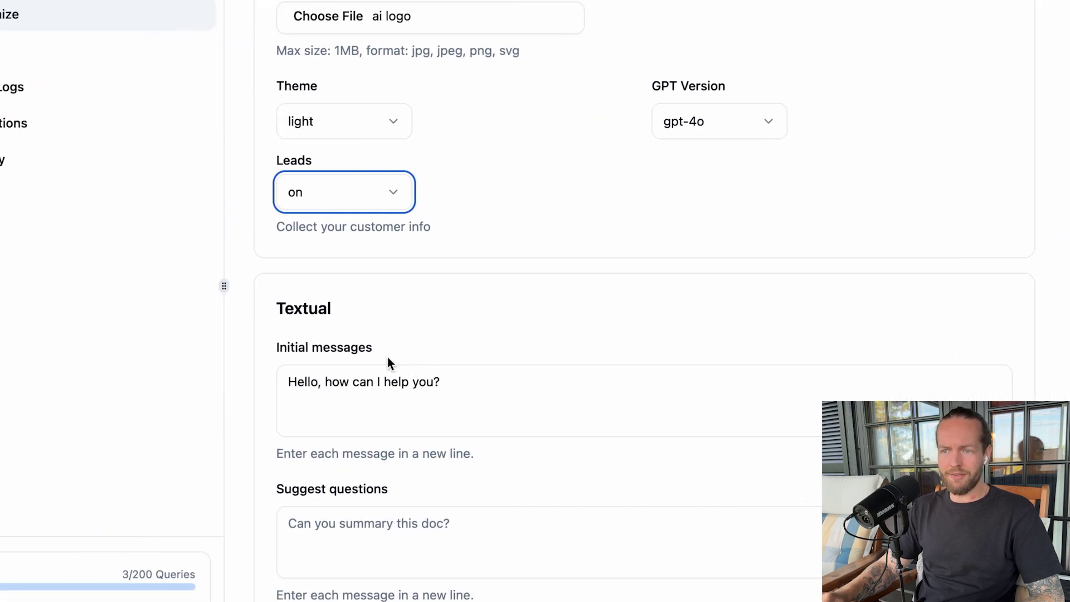
pyautogui.moveTo(274, 311); pyautogui.dragTo(406, 313)
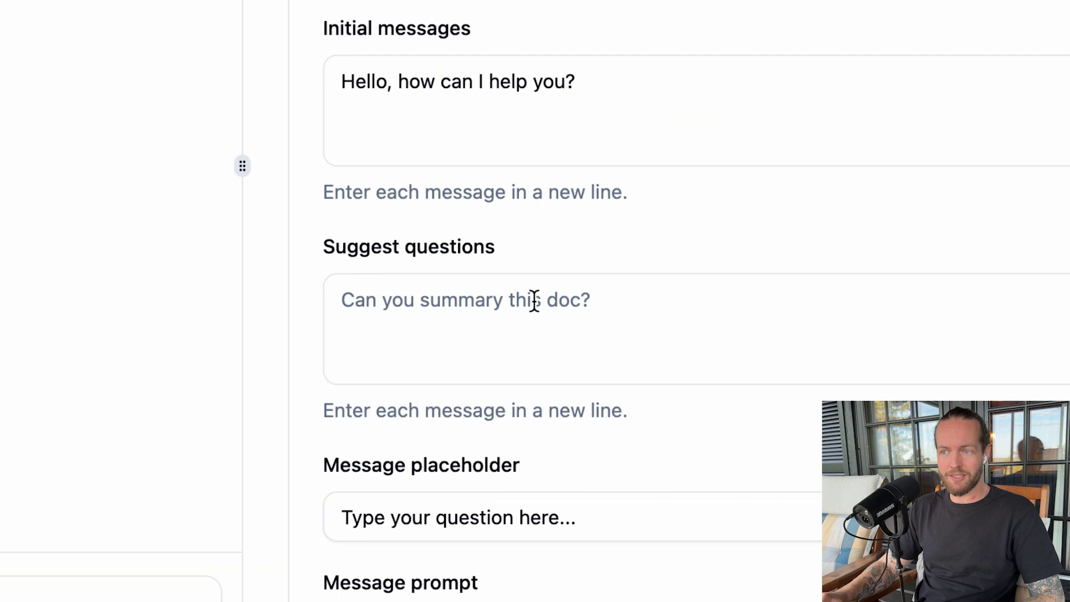
# Add the suggested question 'What is the best roof nest under $2000?' and save the settings.
pyautogui.click(534, 301)
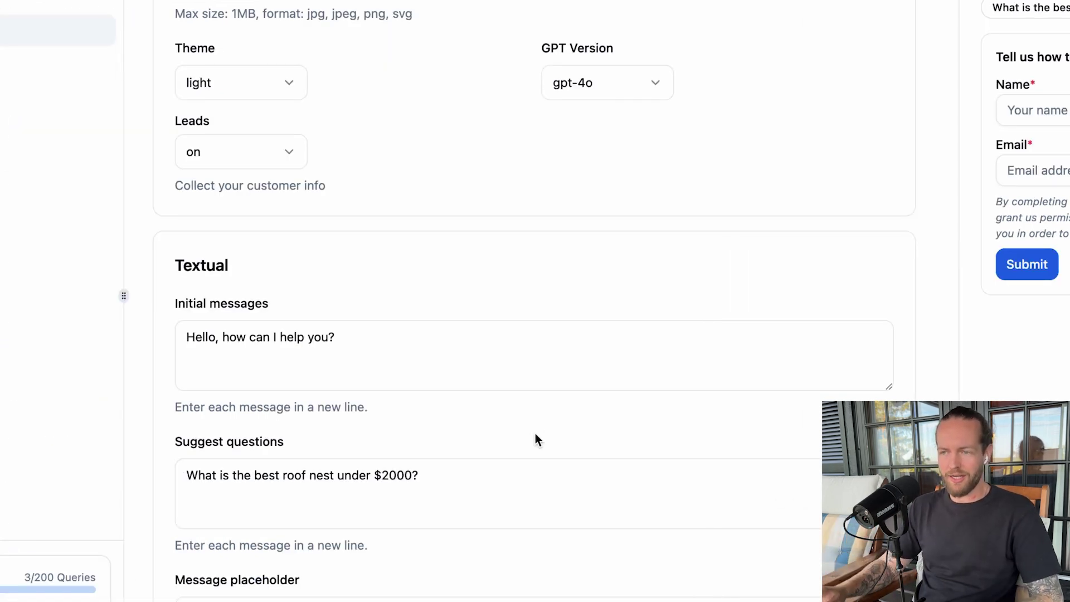
pyautogui.scroll(-3, 483, 437)
pyautogui.click(493, 430)
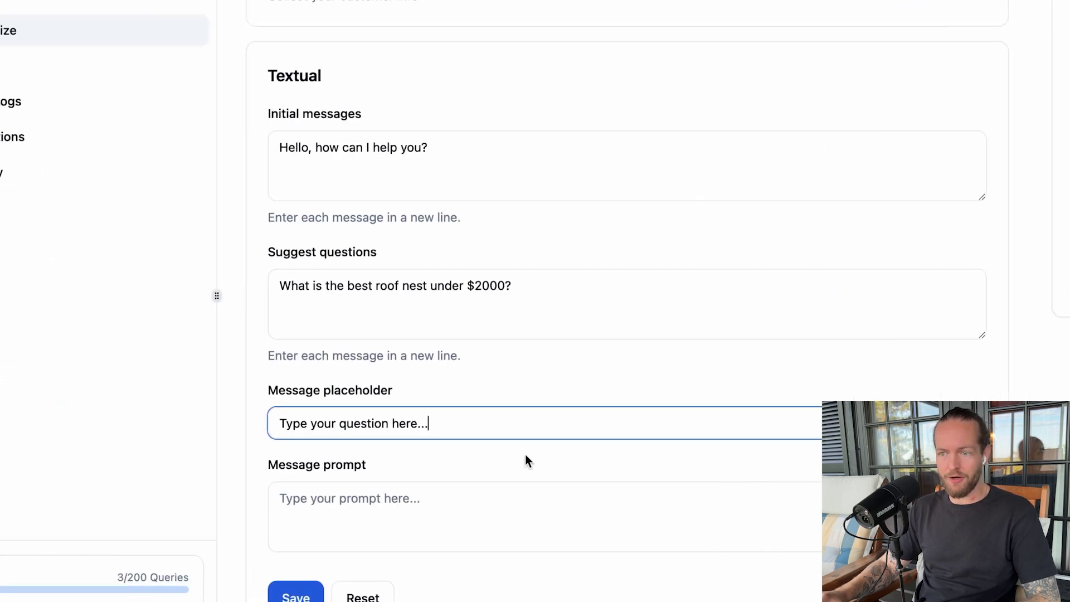
pyautogui.click(475, 495)
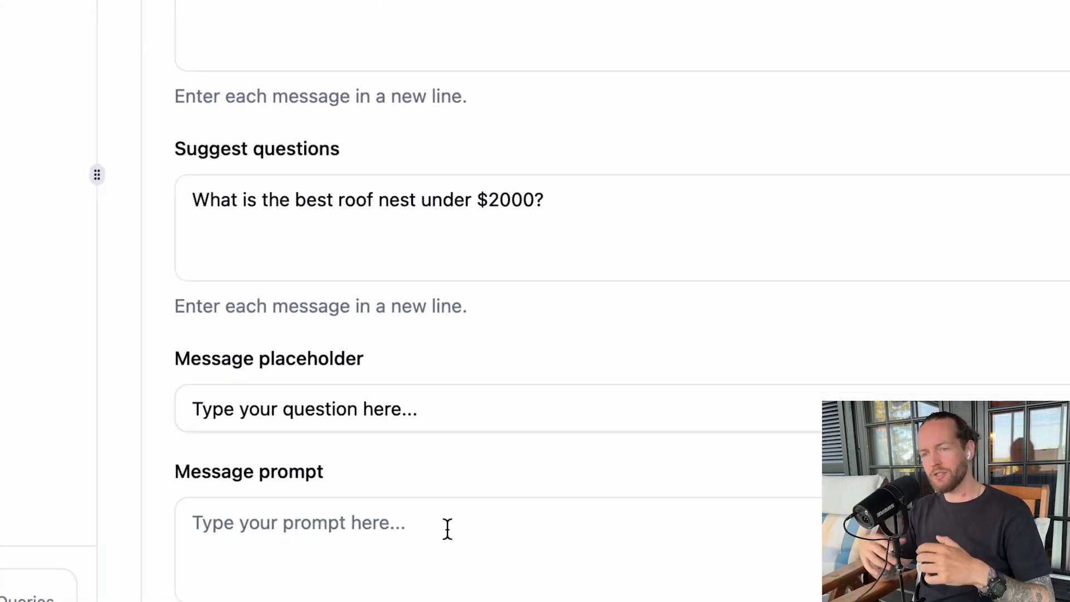
pyautogui.click(448, 529)
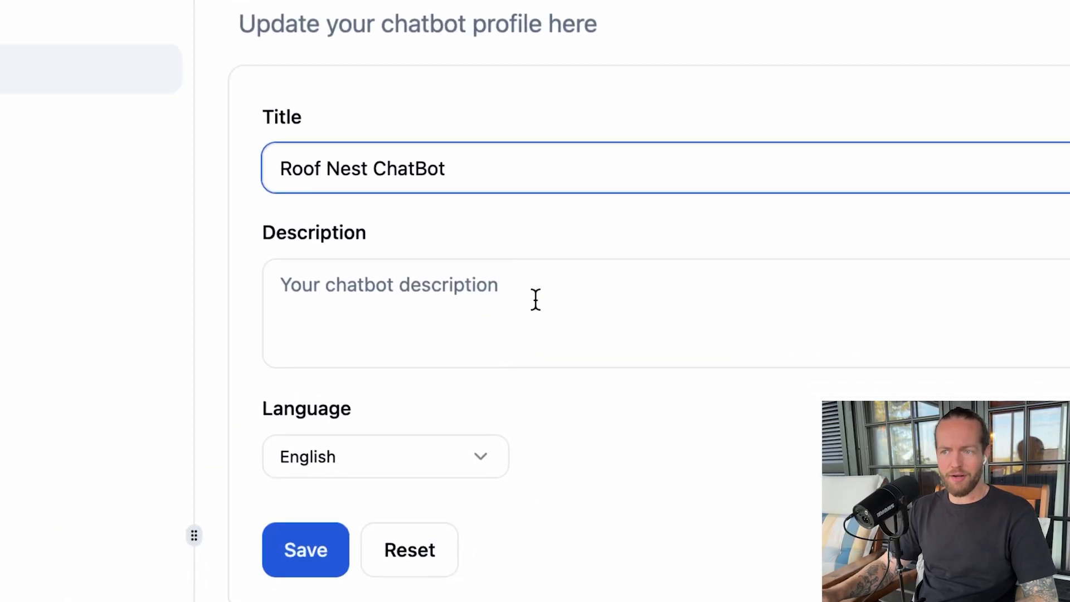
# Title the chatbot 'Roof Nest ChatBot' and save it.
pyautogui.click(535, 299)
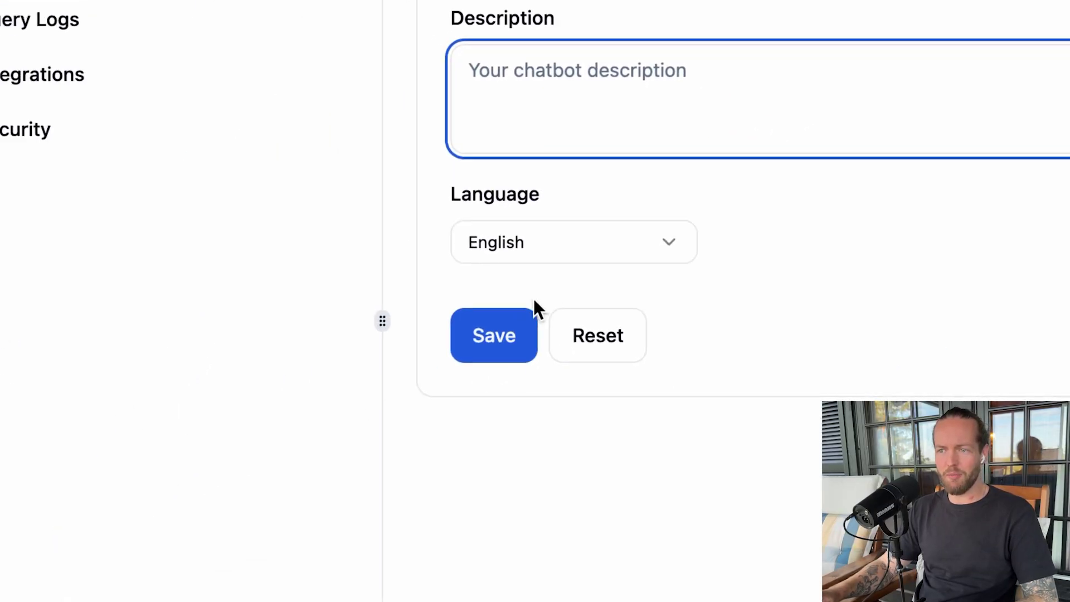
pyautogui.click(502, 332)
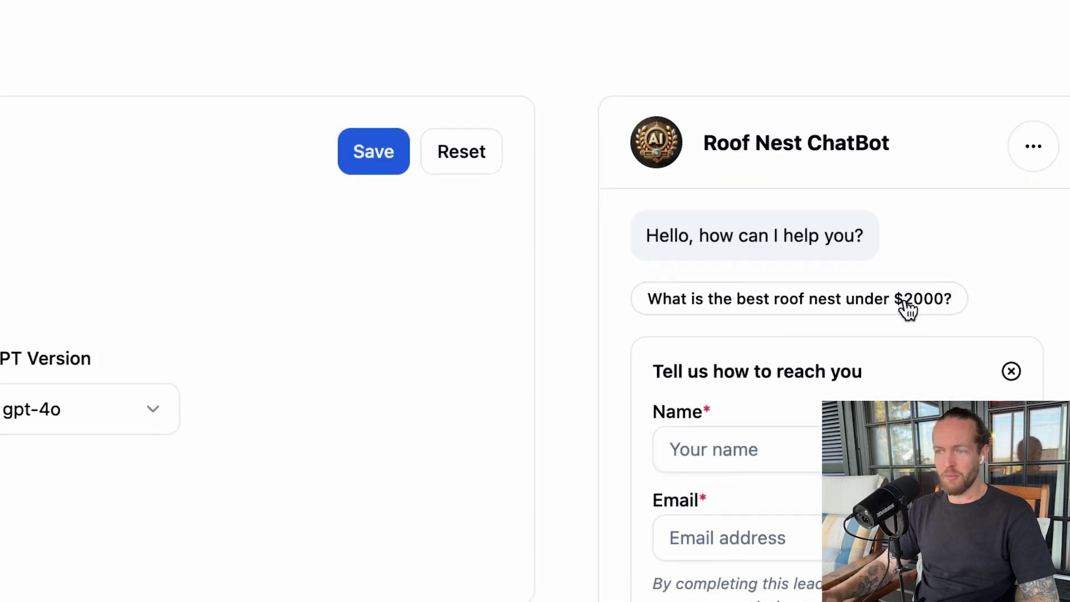
# Review the Leads page and highlight its 2/8 lead field count.
pyautogui.scroll(-7, 885, 285)
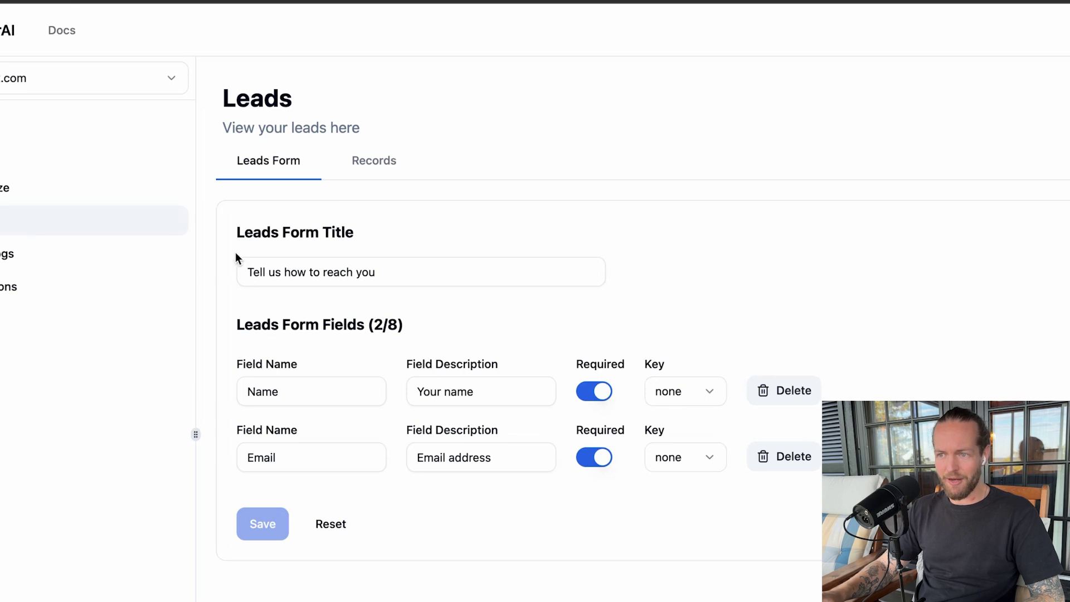
pyautogui.moveTo(371, 328); pyautogui.dragTo(426, 328)
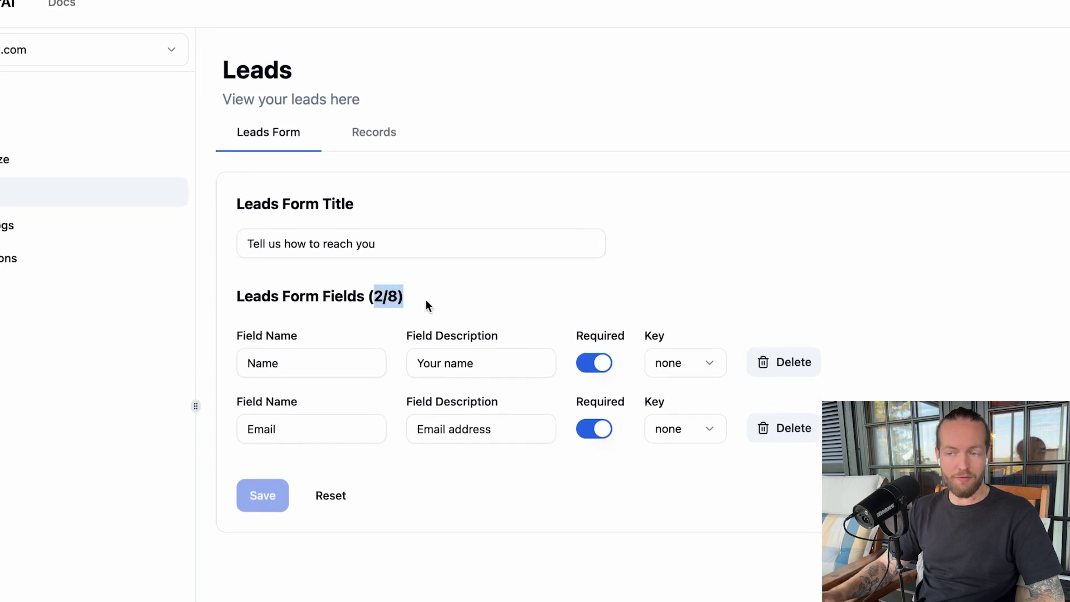
pyautogui.click(425, 305)
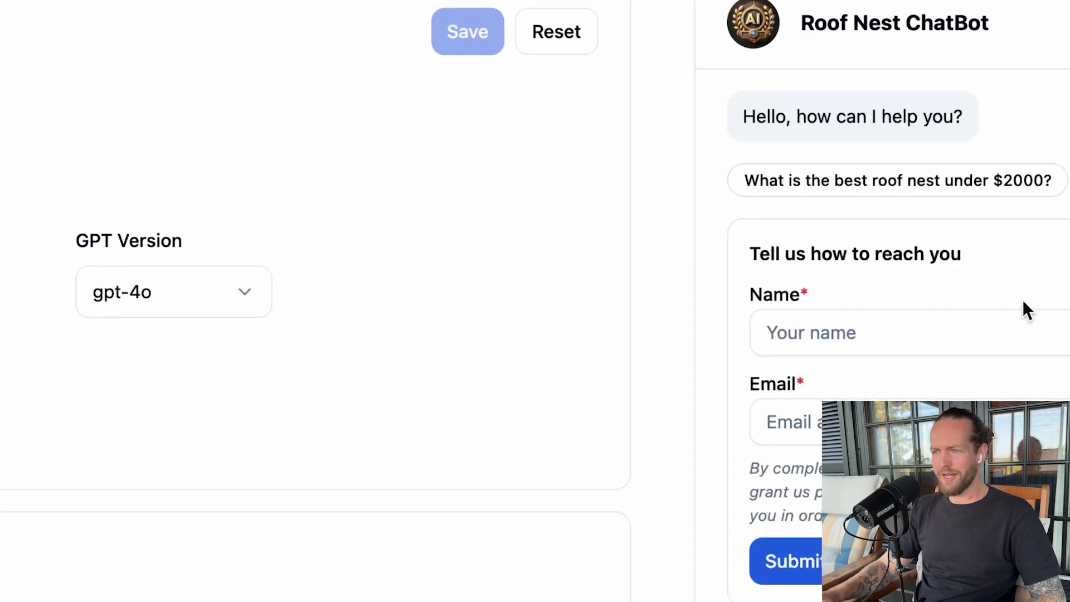
pyautogui.scroll(-5, 839, 285)
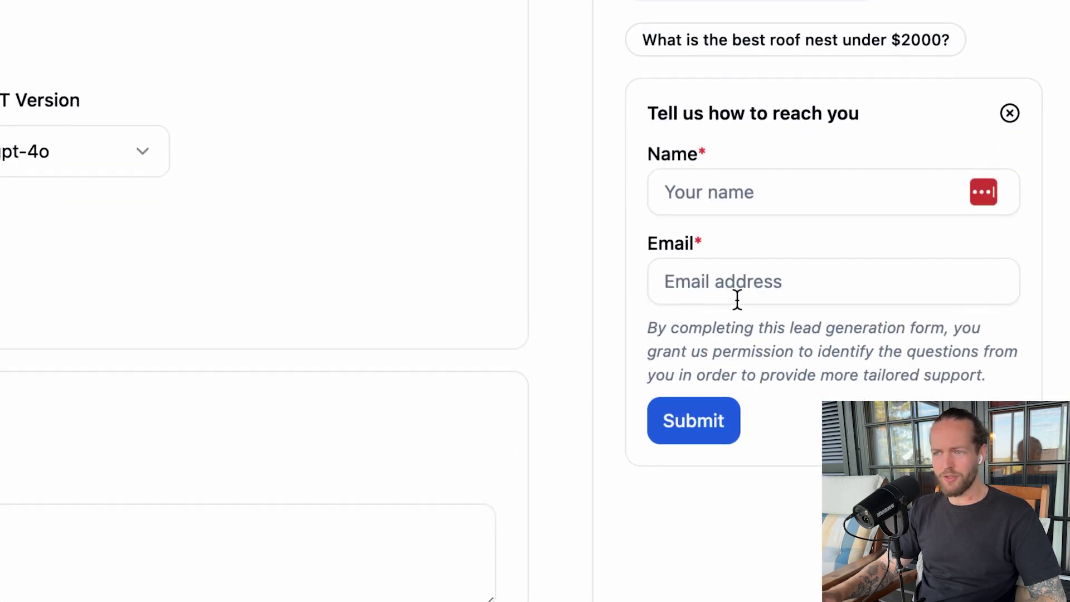
pyautogui.scroll(5, 390, 304)
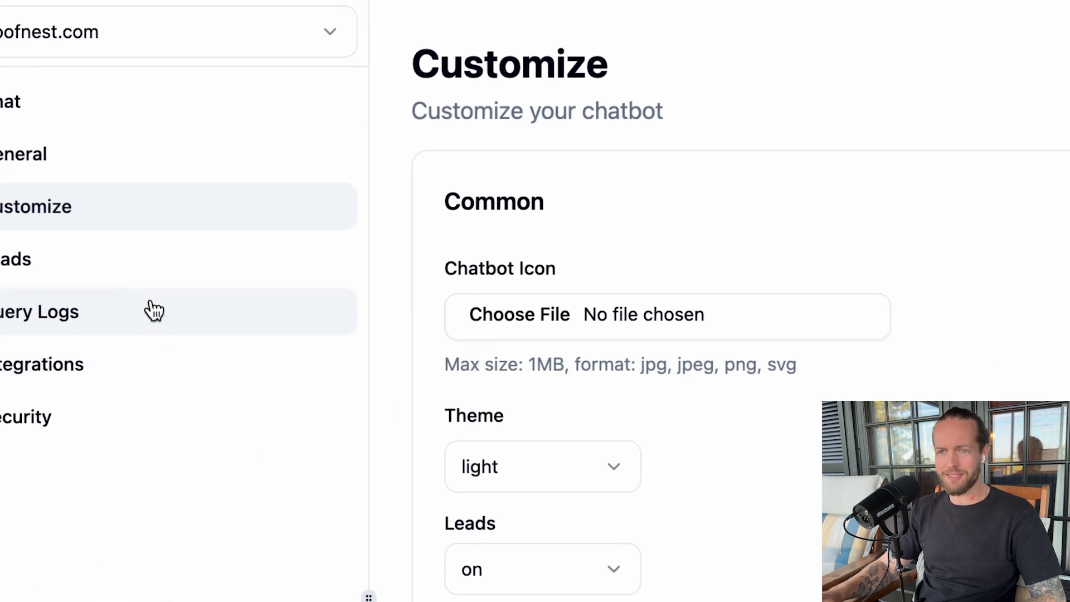
# Review the Leads Form title 'Tell us how to reach you' and its Name and Email fields.
pyautogui.click(110, 309)
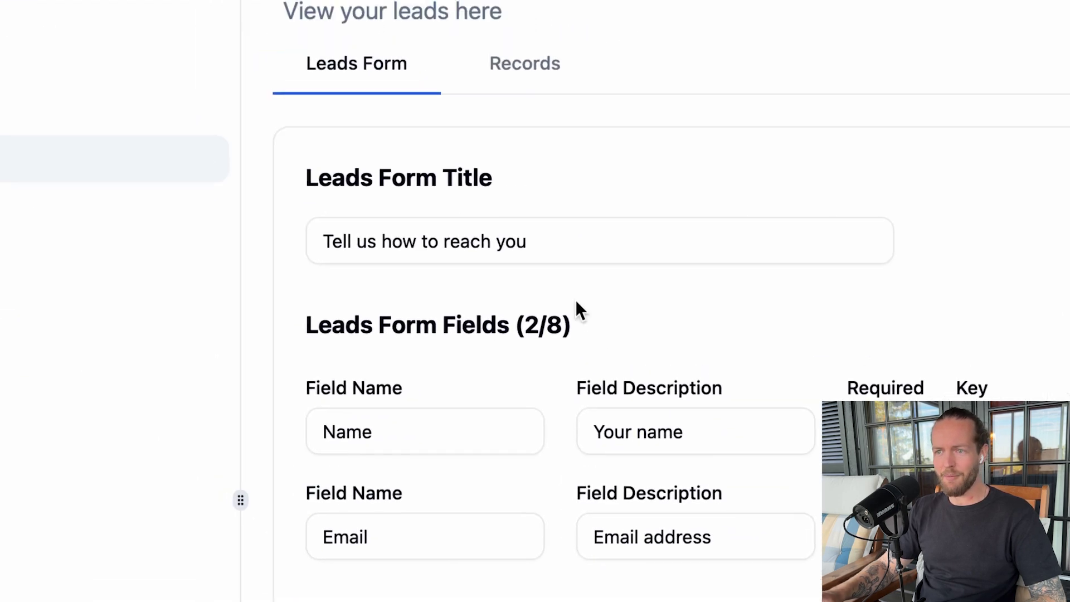
pyautogui.tripleClick(575, 299)
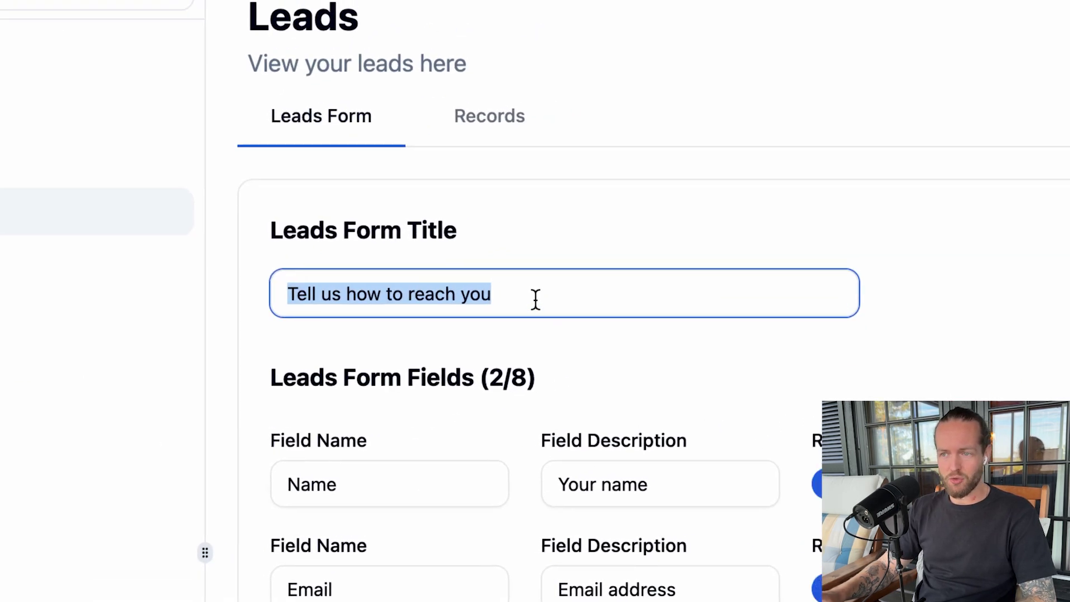
pyautogui.click(389, 460)
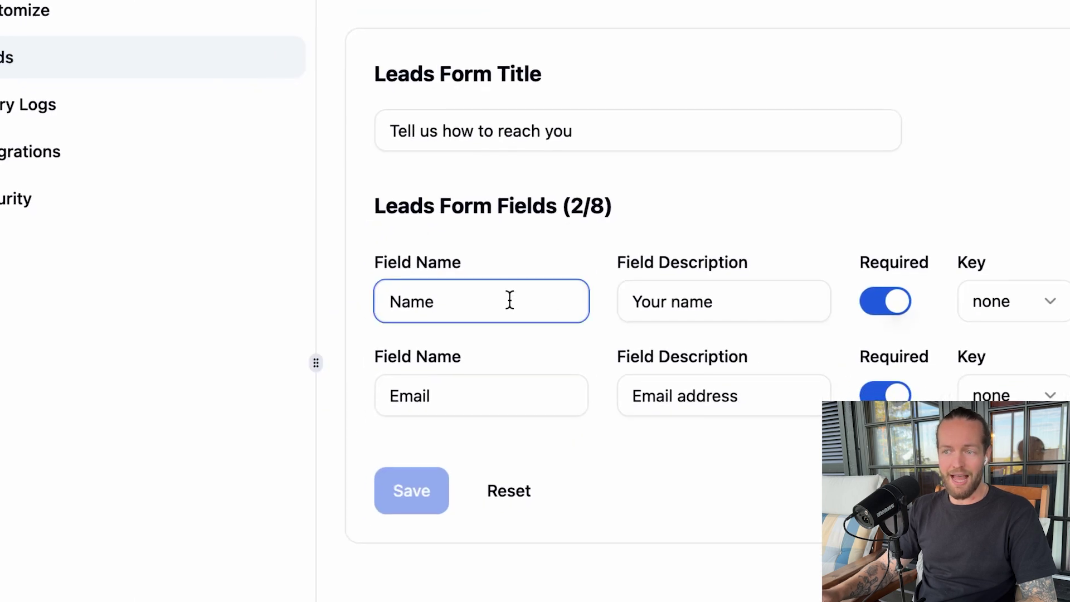
pyautogui.click(509, 389)
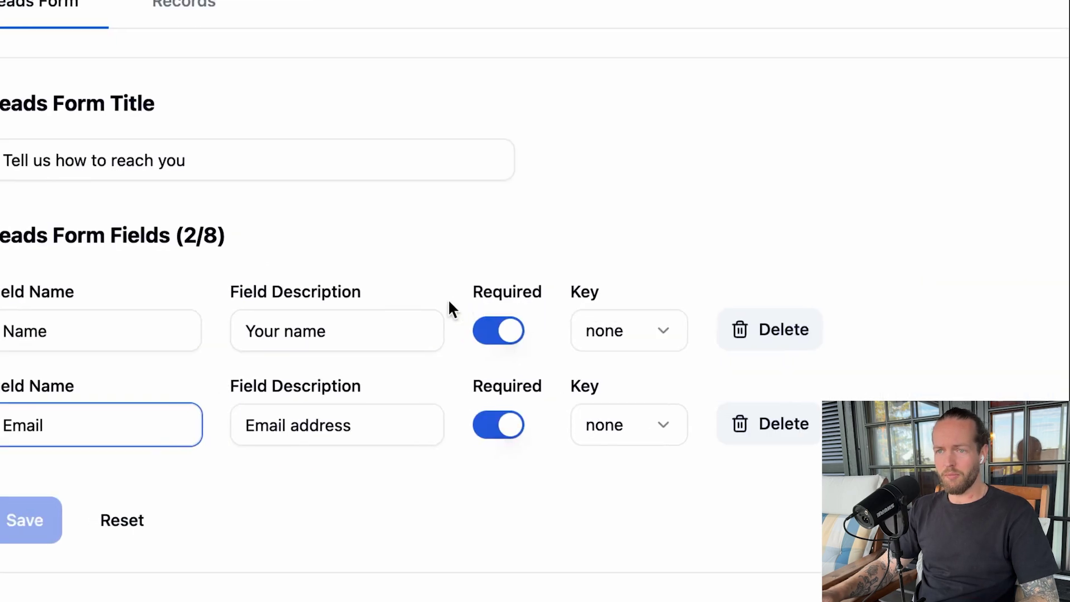
pyautogui.doubleClick(413, 202)
pyautogui.moveTo(450, 301); pyautogui.dragTo(496, 304)
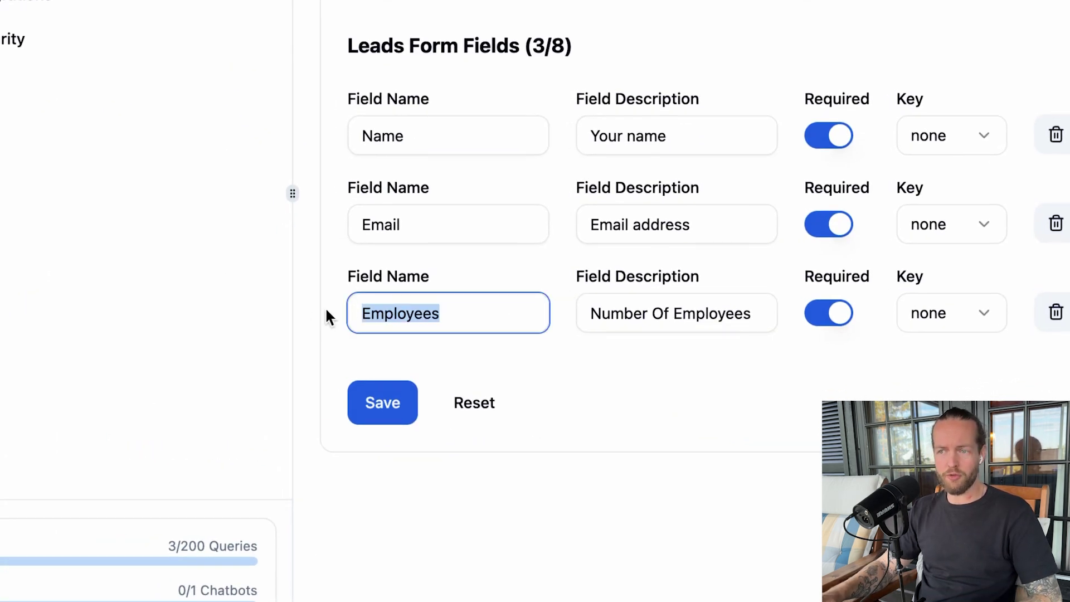
# Deselect the new Employees lead field, leaving Customize with Leads on and the contact form previewed.
pyautogui.click(518, 341)
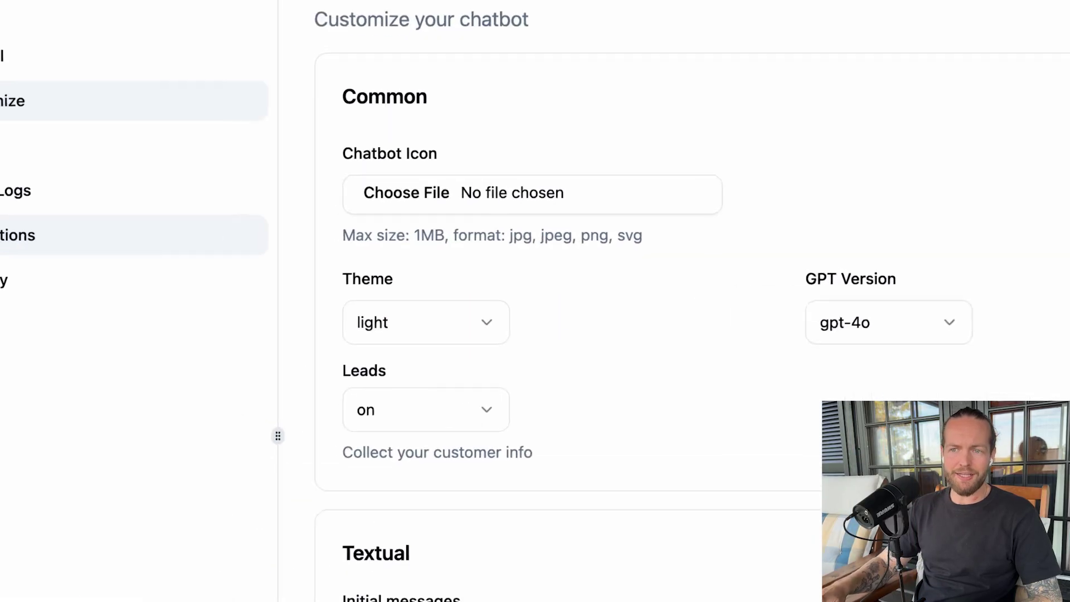
# Copy the Website chat-widget embed script from Integrations, then display Shopify's iframe embed code.
pyautogui.click(34, 235)
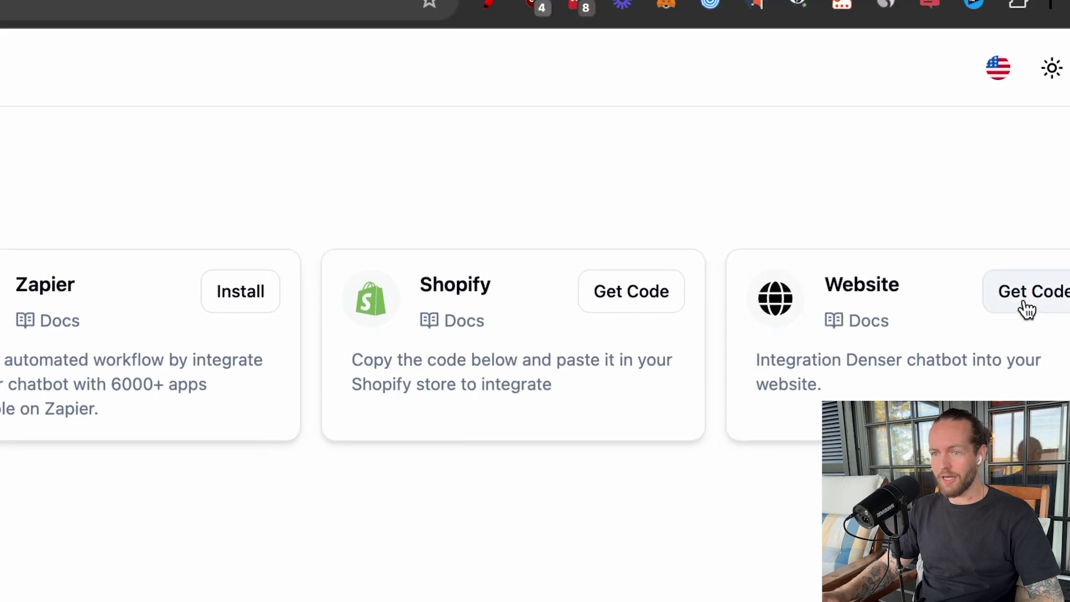
pyautogui.click(1023, 301)
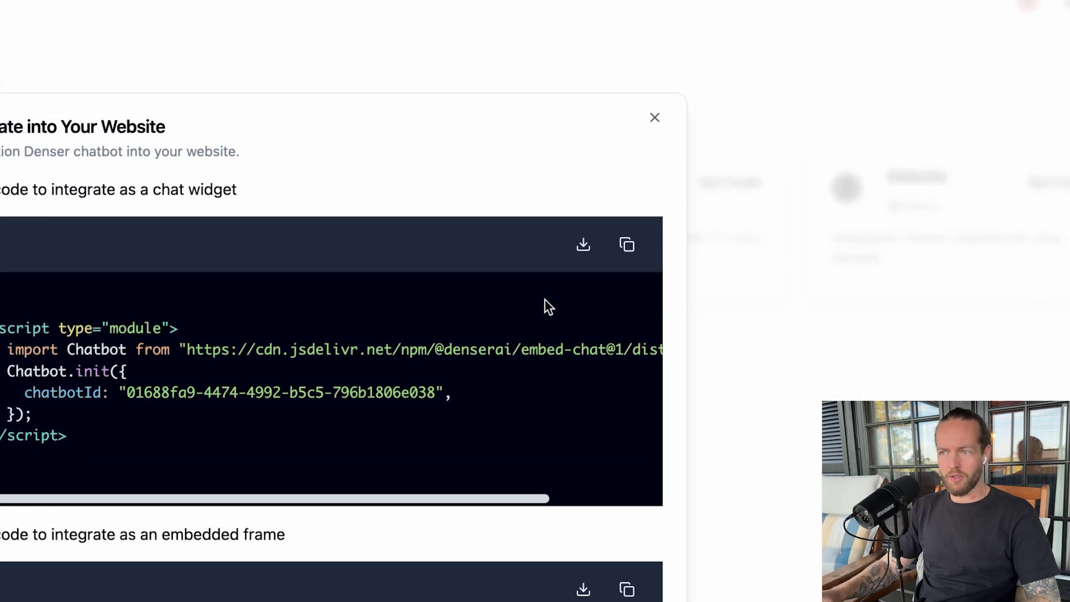
pyautogui.click(774, 195)
pyautogui.press('Escape')
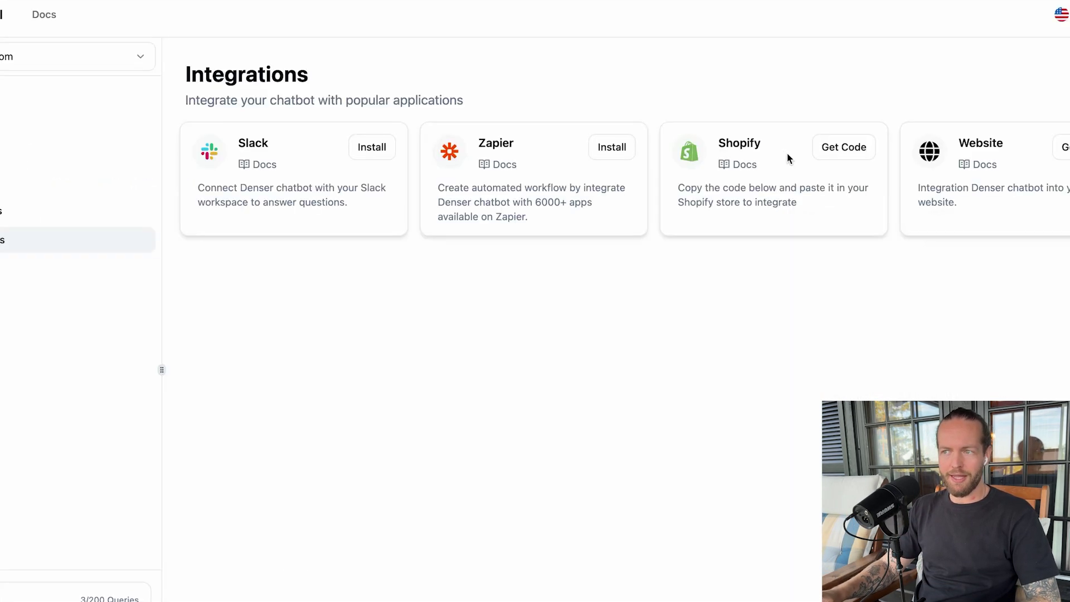
pyautogui.click(834, 150)
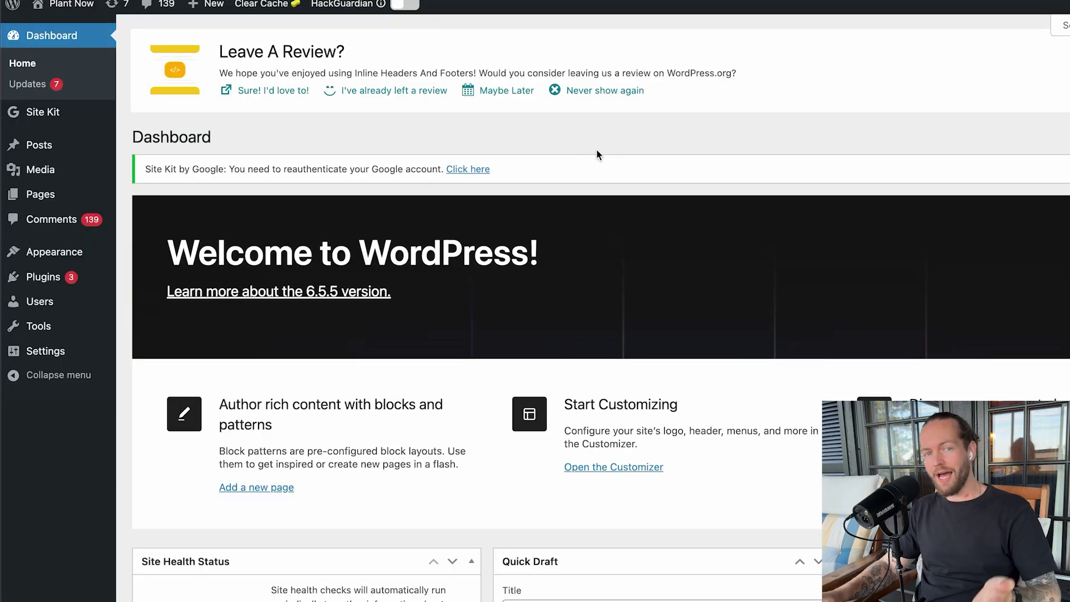
# Search Add New Plugin for 'WP headers and footers' and reach its footer scripts settings.
pyautogui.moveTo(48, 286)
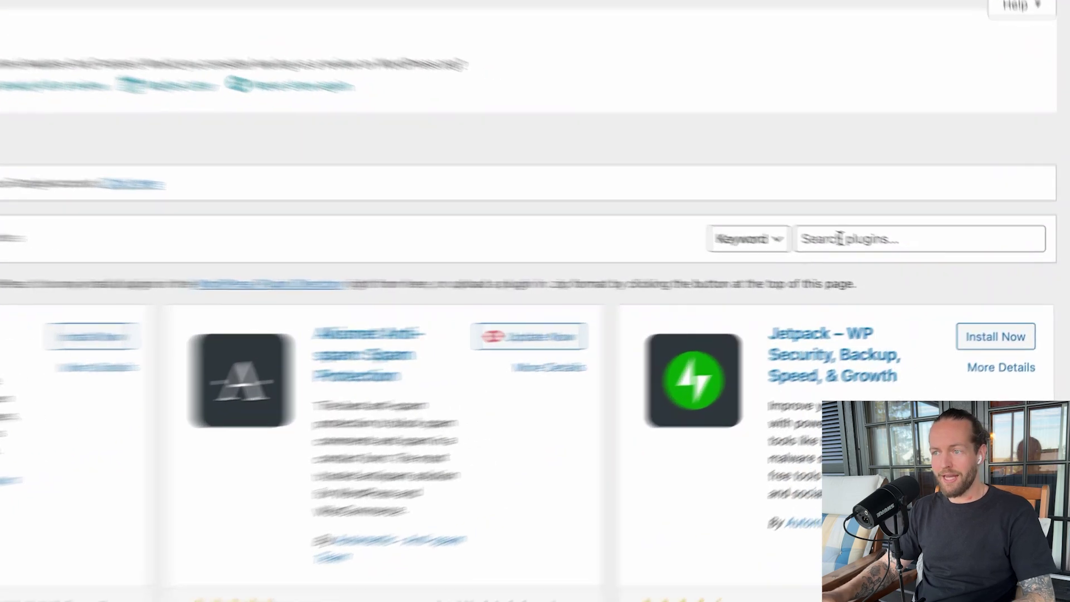
pyautogui.click(834, 210)
pyautogui.write('W')
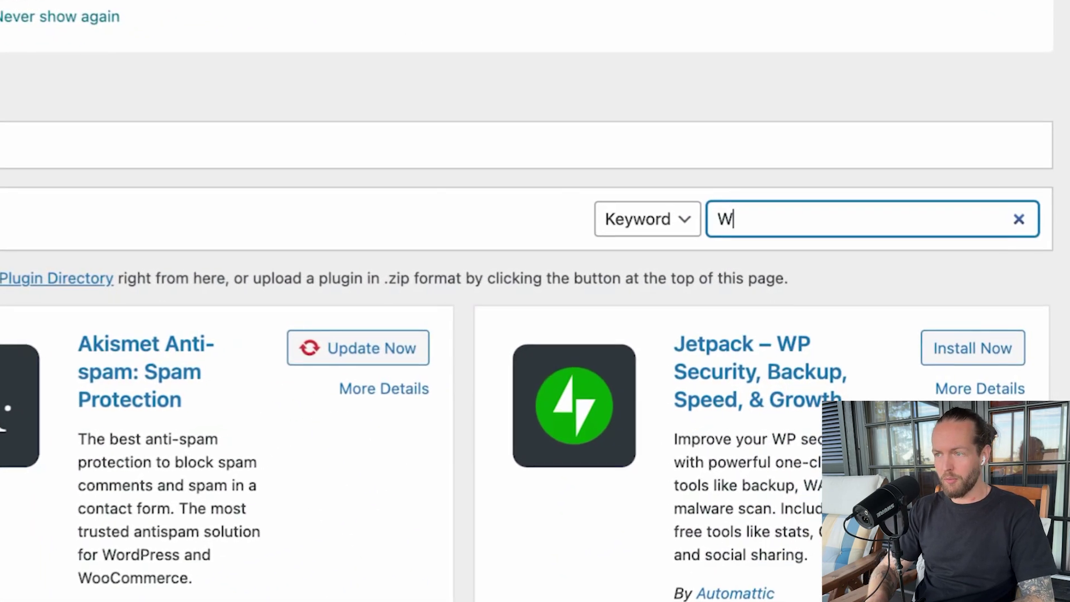
pyautogui.write('P headers an')
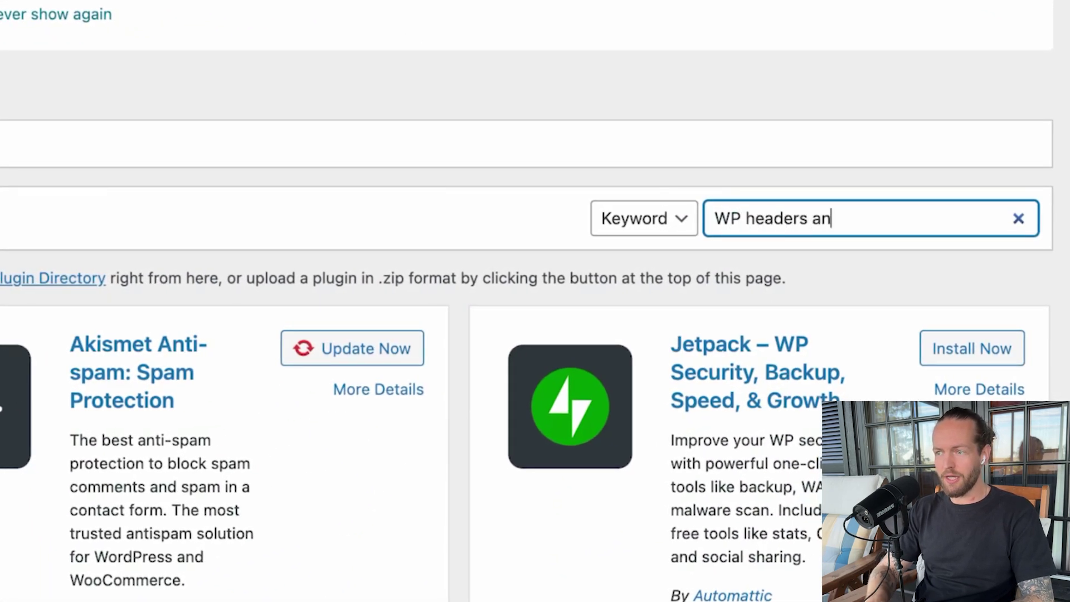
pyautogui.write('d footers')
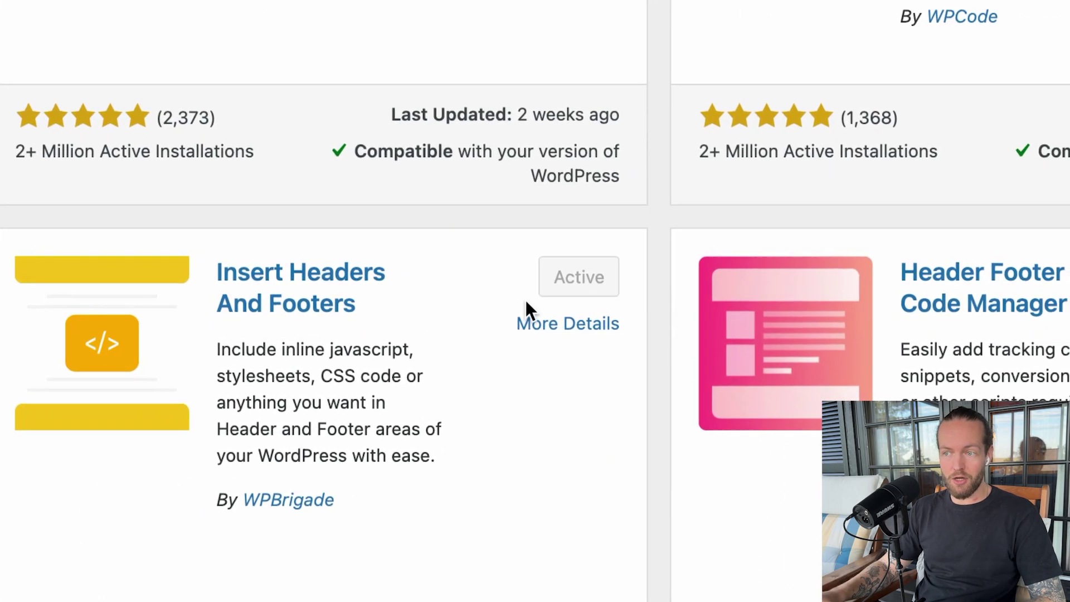
pyautogui.scroll(5, 438, 357)
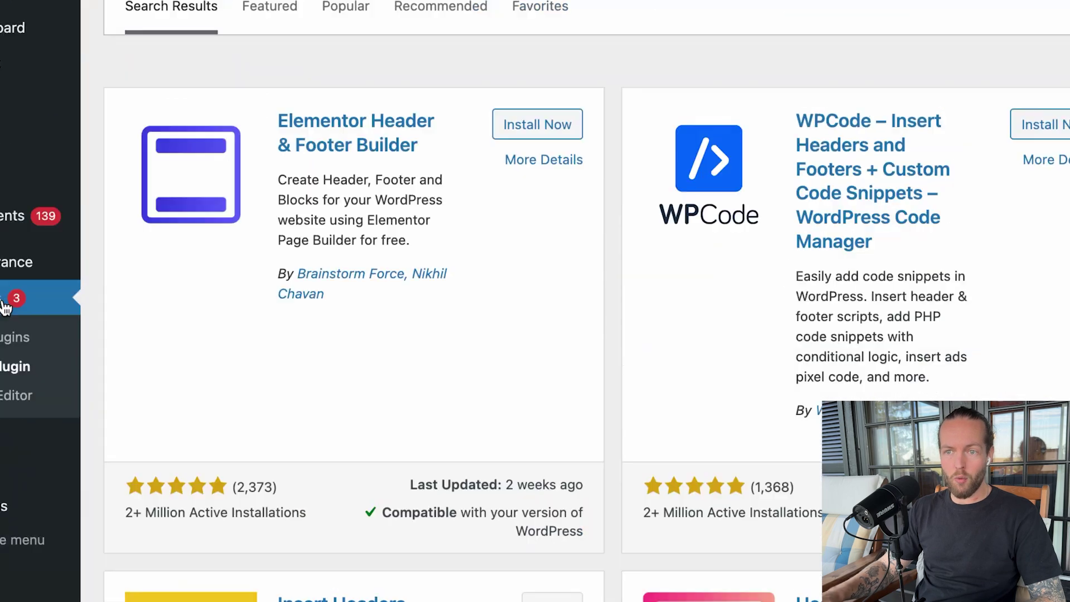
pyautogui.scroll(-1, 4, 305)
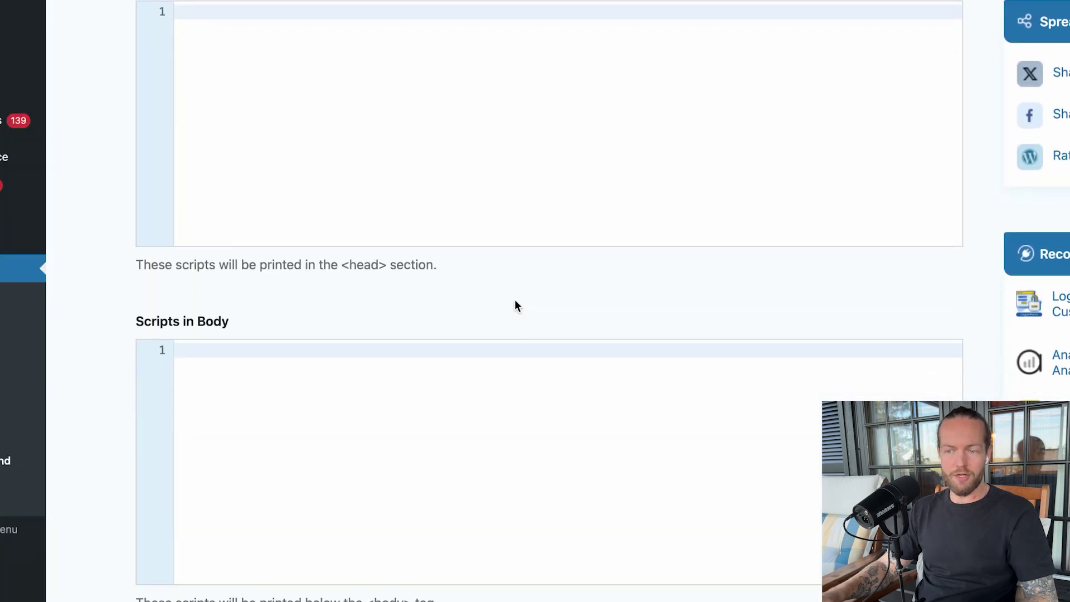
pyautogui.scroll(-5, 514, 299)
# Replace stray text in Scripts in Footer with the pasted Denser chatbot script and save.
pyautogui.click(353, 468)
pyautogui.write('a543c5')
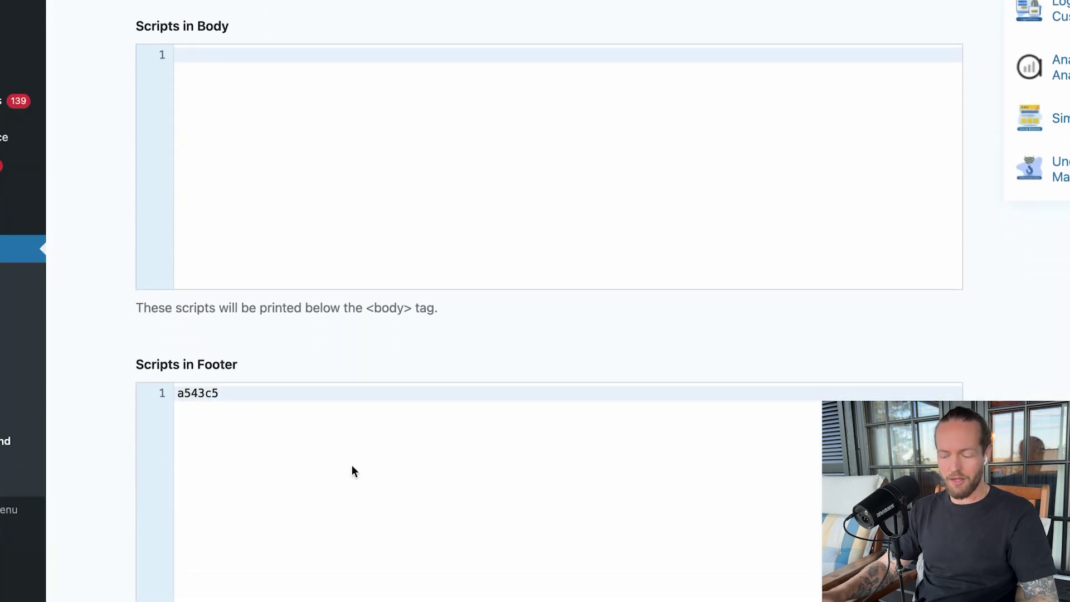
pyautogui.press('super+a')
pyautogui.press('BackSpace')
pyautogui.press('super+shift+v')
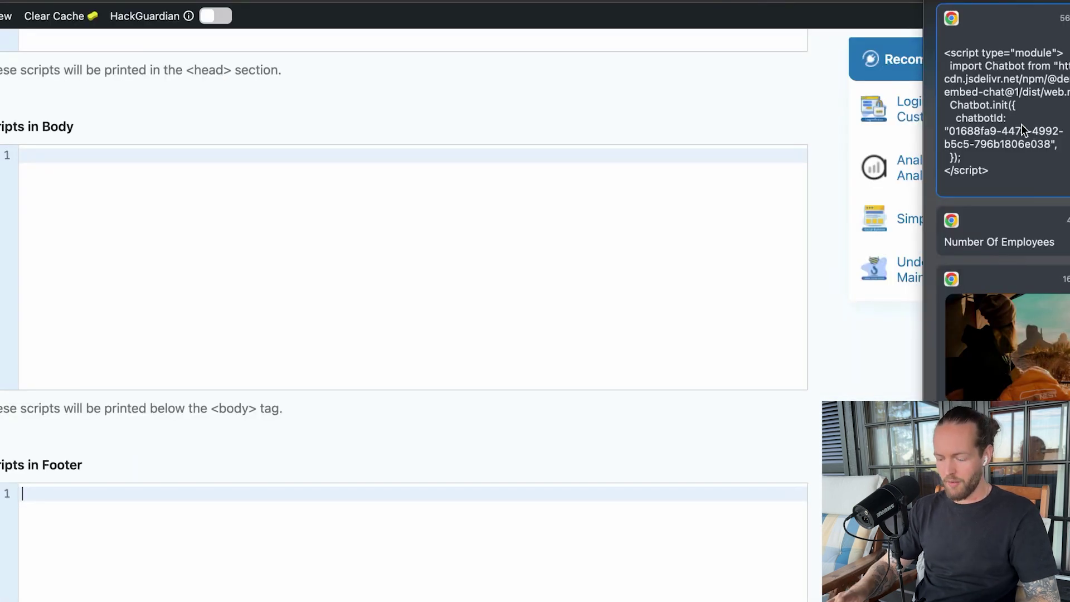
pyautogui.click(1022, 124)
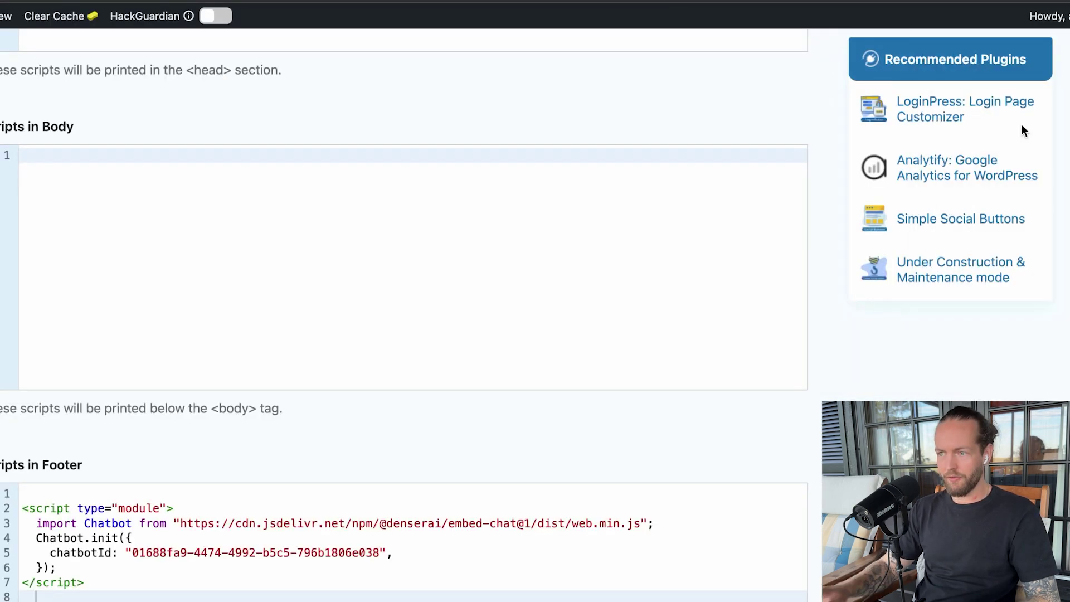
pyautogui.press('BackSpace')
pyautogui.scroll(-3, 274, 593)
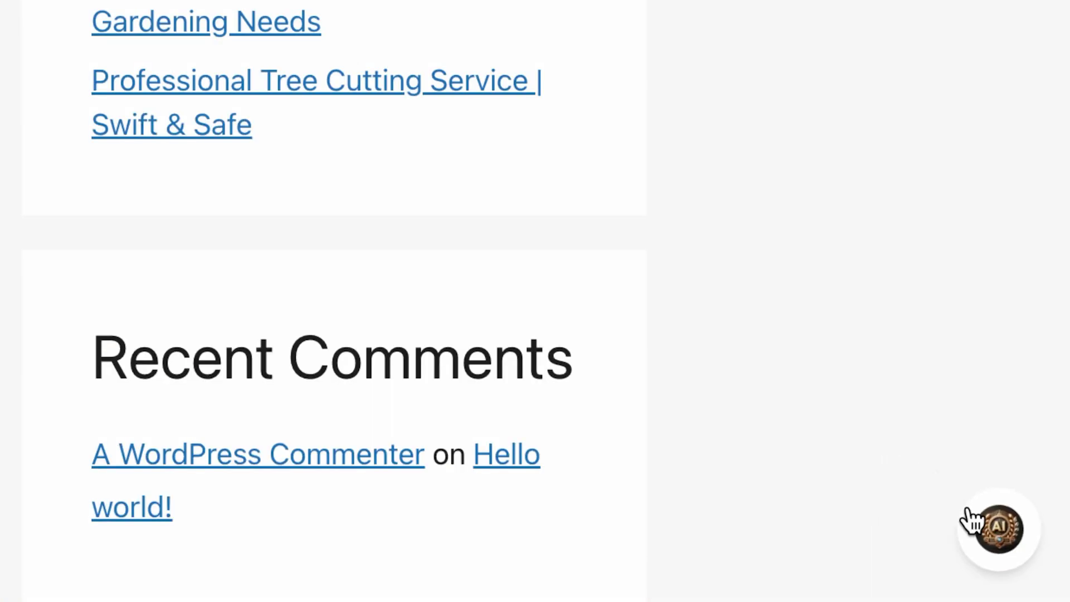
pyautogui.click(970, 516)
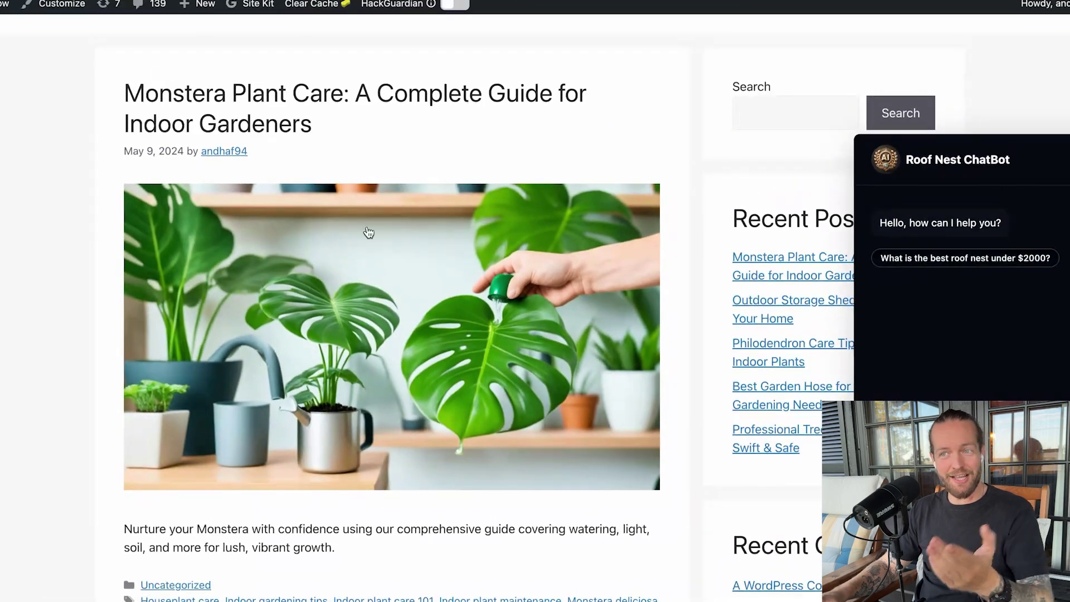
# Open the Roof Nest ChatBot on the live site's post and send its suggested roof nest question.
pyautogui.scroll(-20, 368, 233)
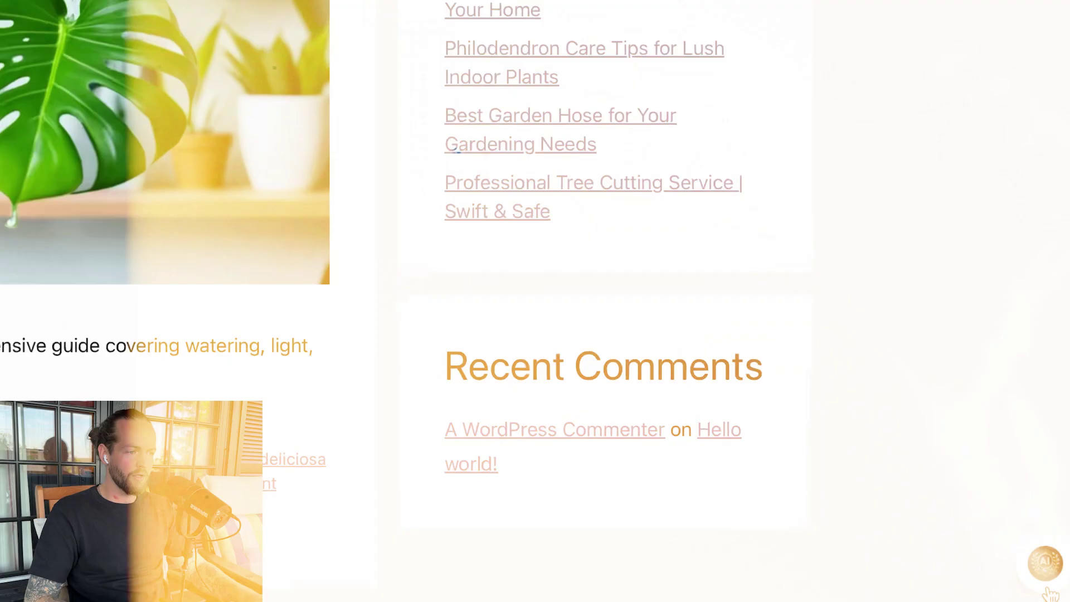
pyautogui.click(1042, 544)
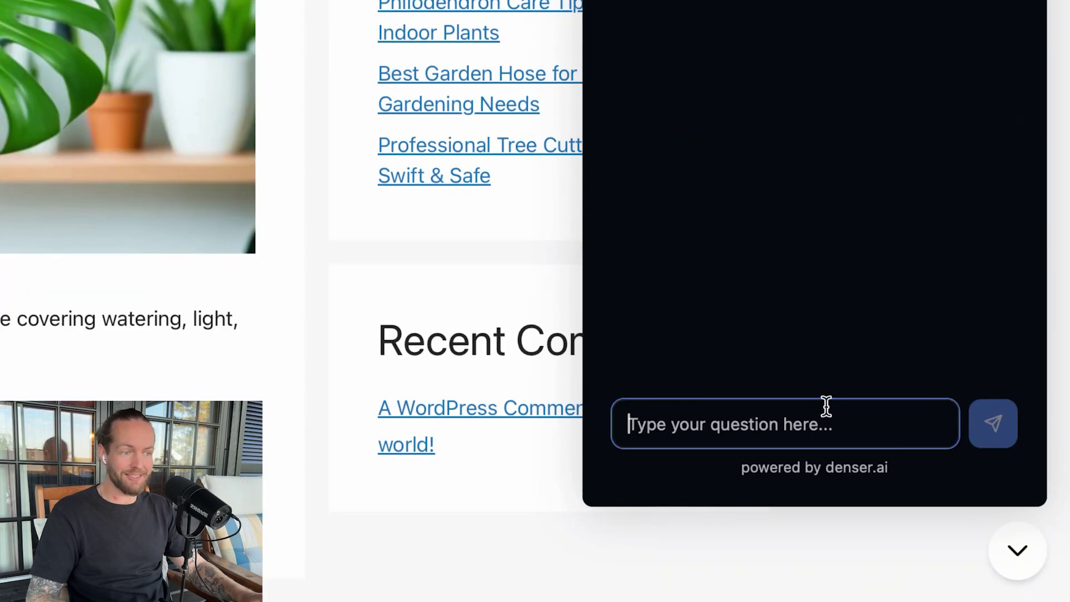
pyautogui.click(756, 210)
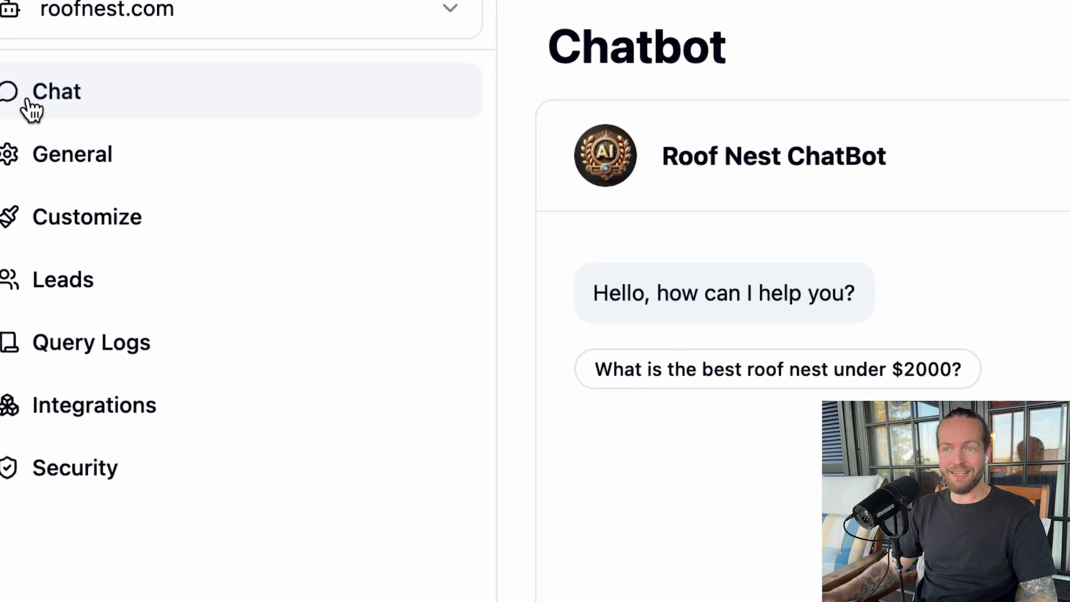
# Ask the suggested roof nest under $2000 question, then type 'are there any places in america that you recommend we go to try them out?'.
pyautogui.click(435, 286)
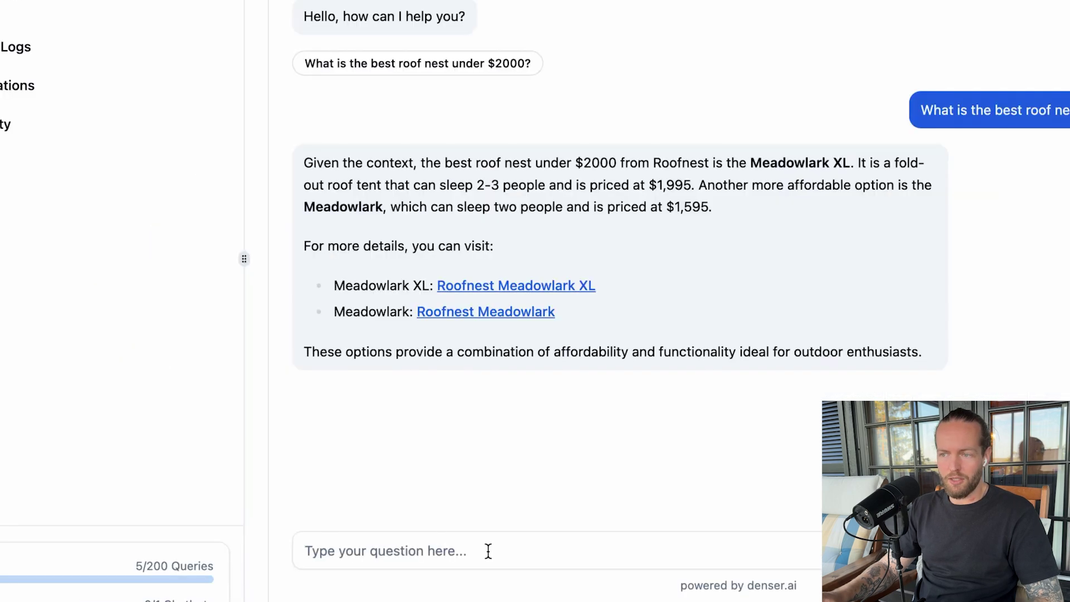
pyautogui.write('are there any places in america that you recommend we go to try them out?')
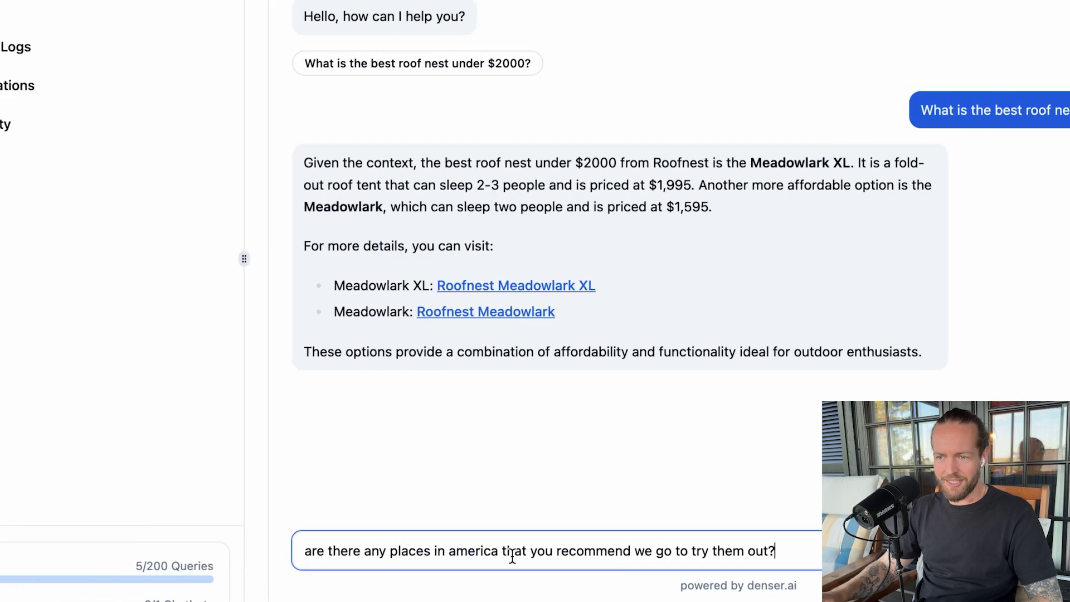